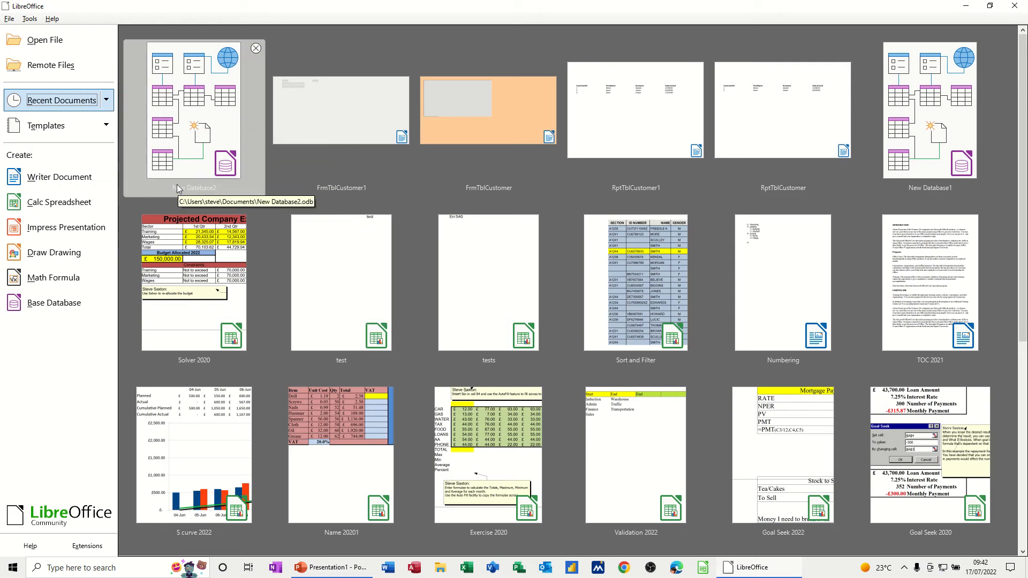
- Open the recent New Database2 file and start a new table in Design View
left_click(199, 117)
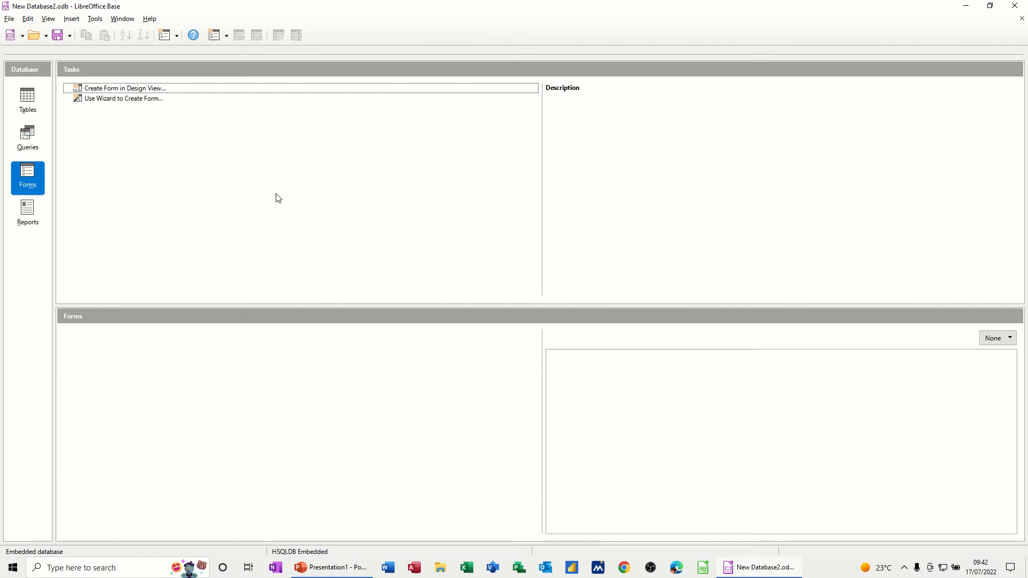
left_click(18, 94)
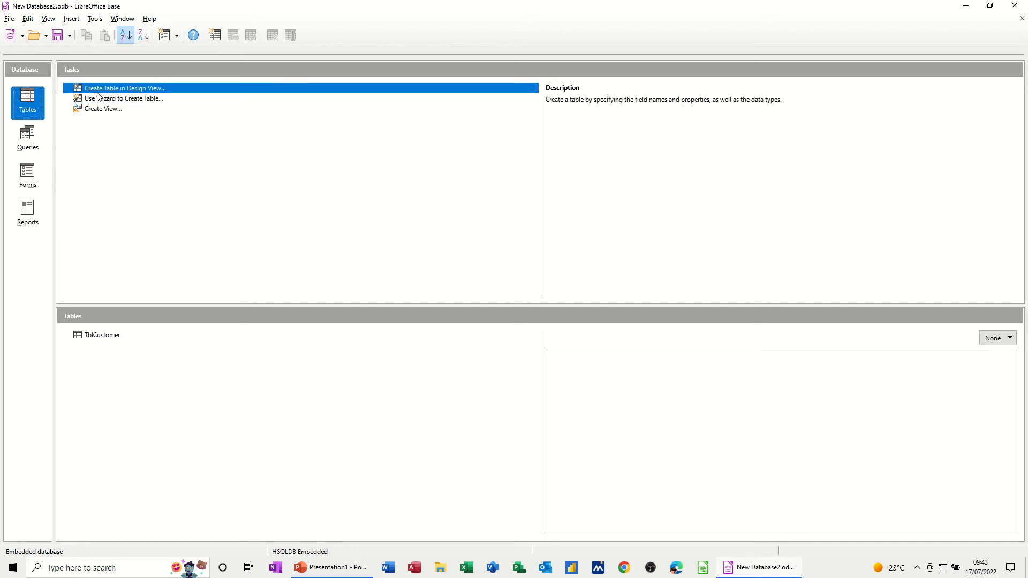
left_click(113, 91)
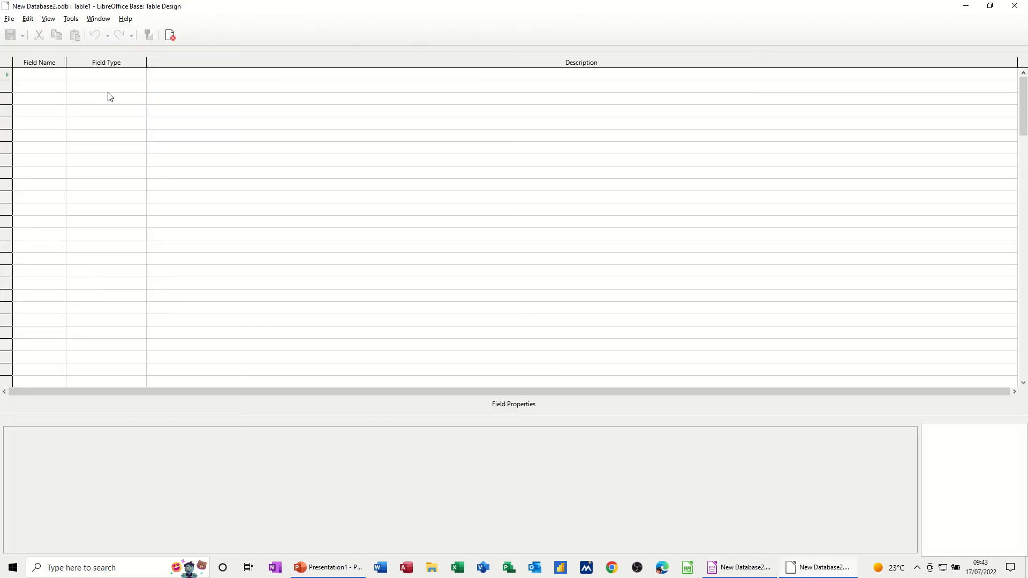
- Add the fields ForeName and Surname to the new table, both of type Text [ VARCHAR ]
left_click(35, 73)
type("ForeName")
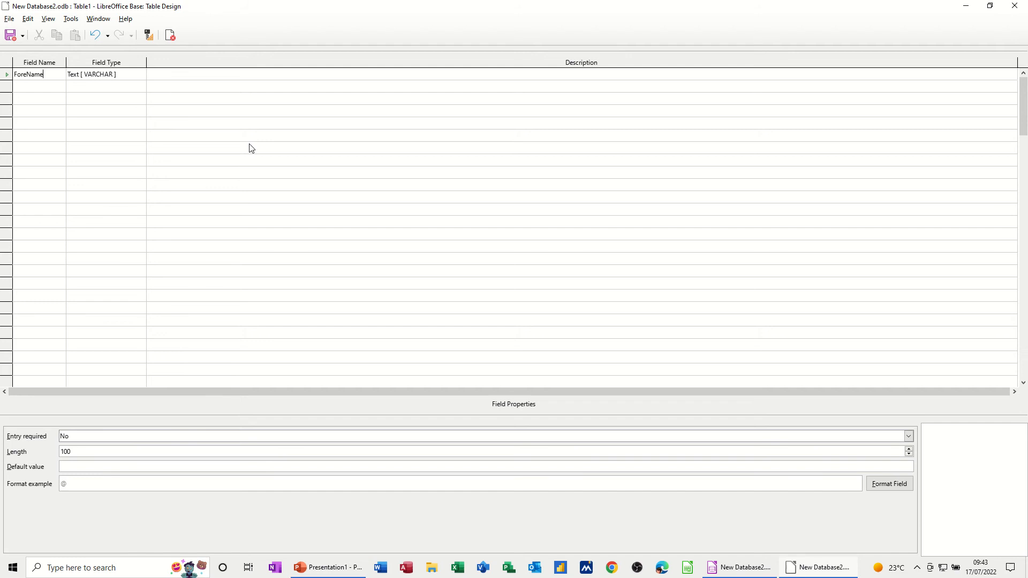
key("Tab")
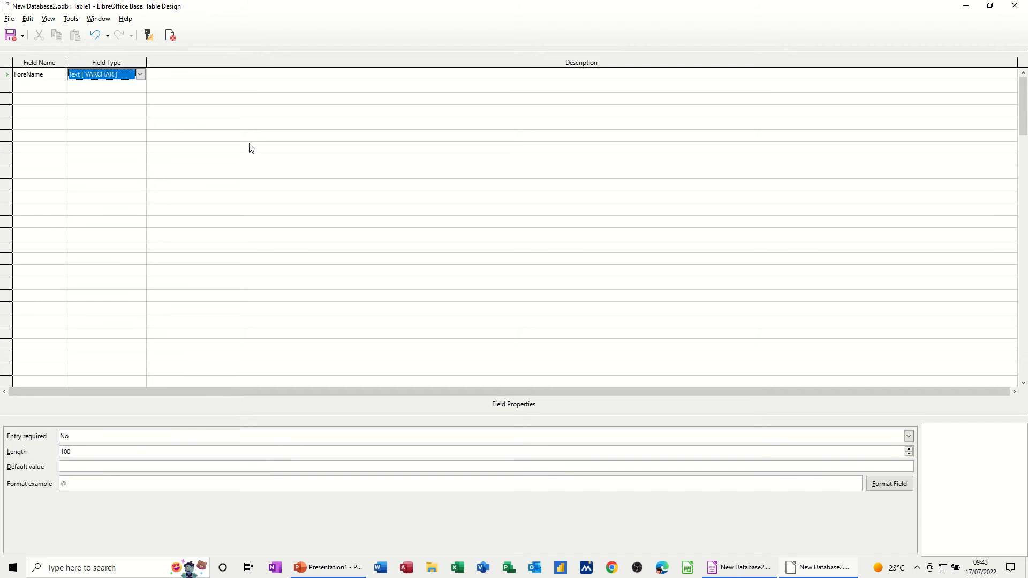
left_click(140, 75)
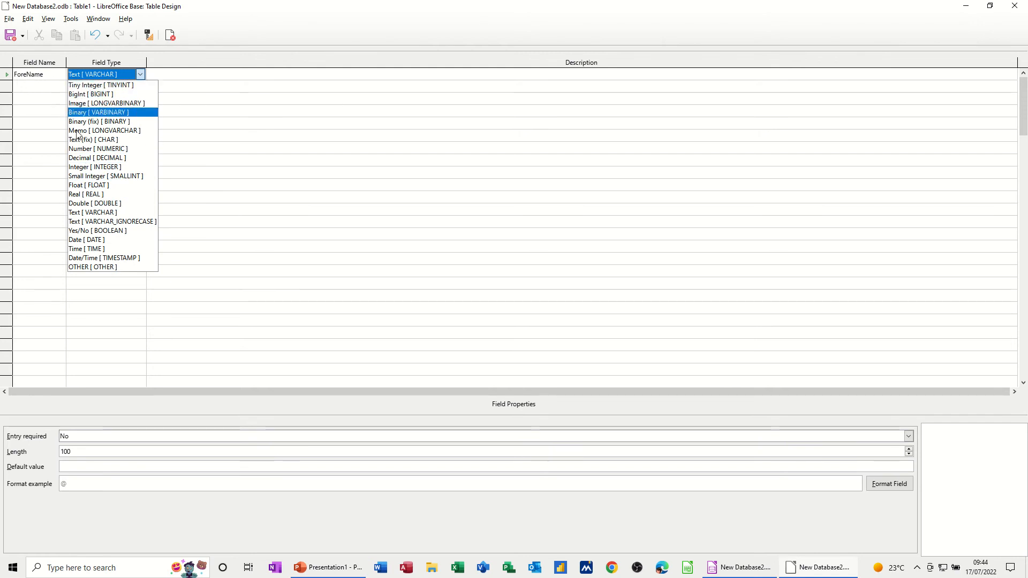
left_click(177, 78)
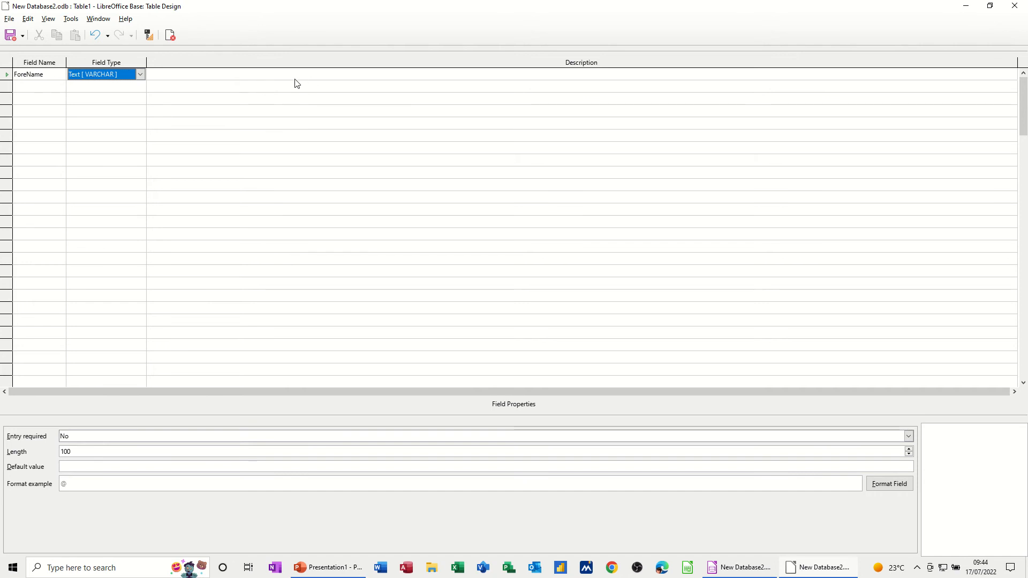
left_click(38, 88)
type("Surn")
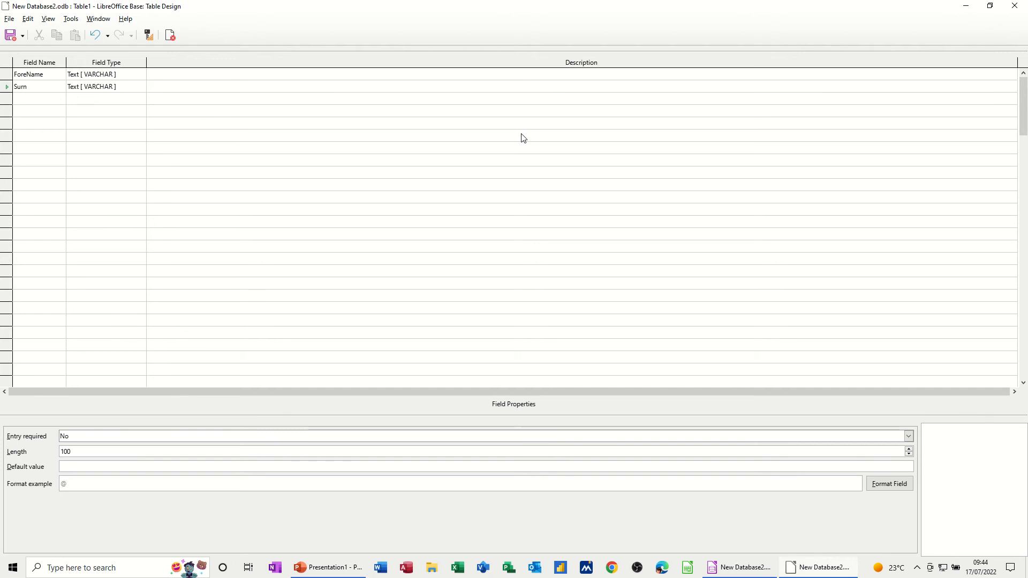
type("ame")
key("Down")
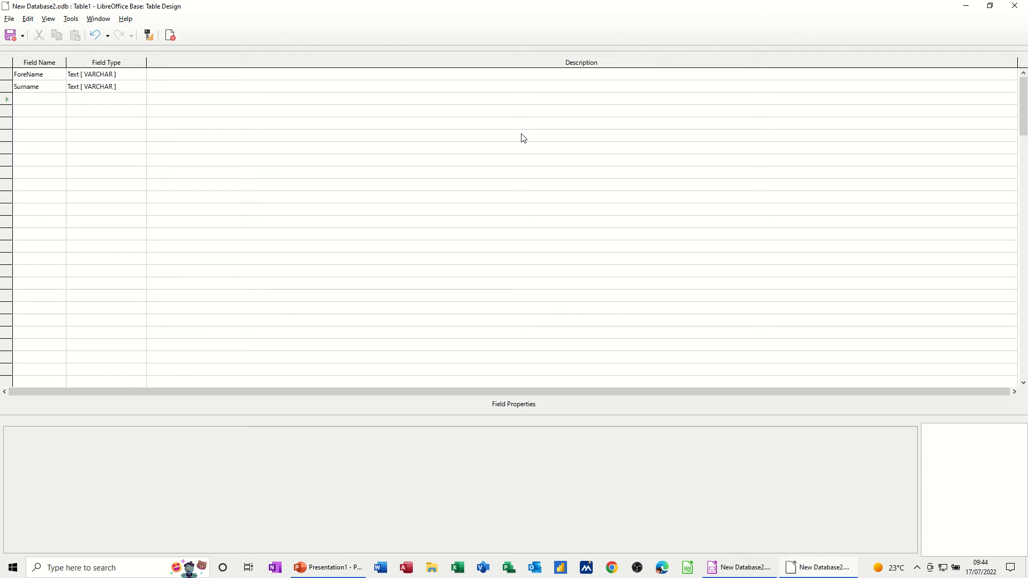
- Add a third field named DateJoined with the type Date [ DATE ]
type("Date")
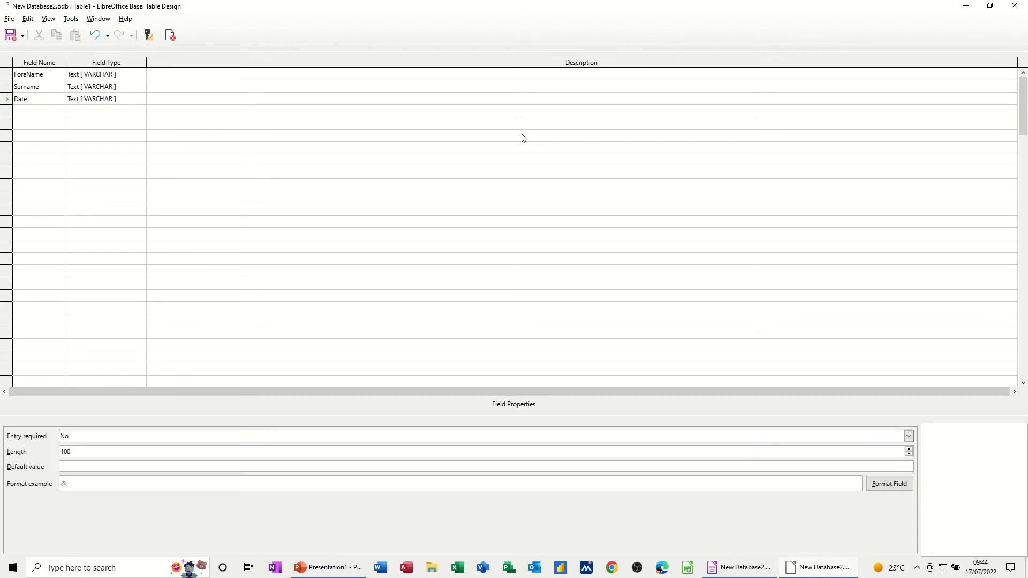
type("Joined")
key("Tab")
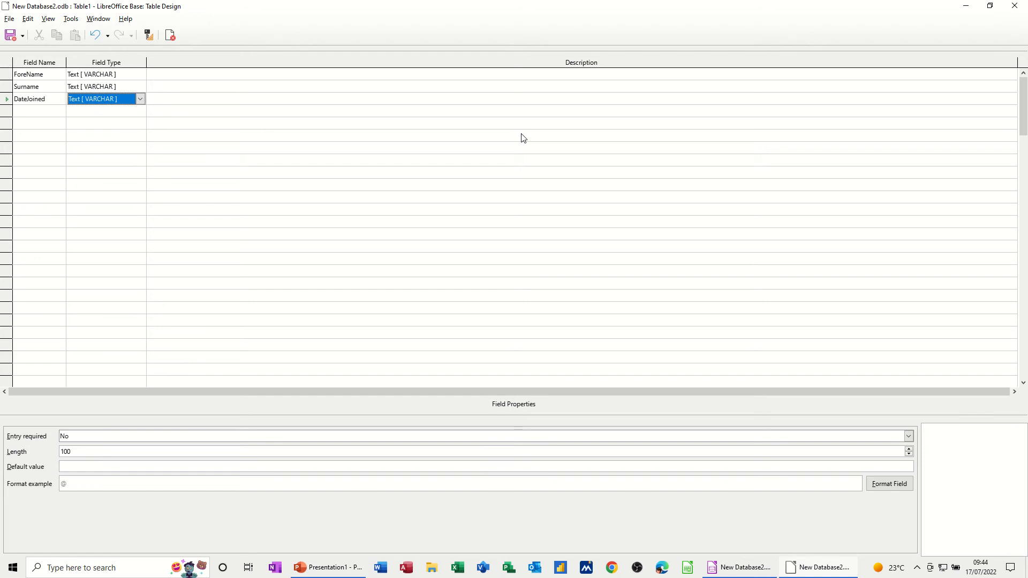
key("d")
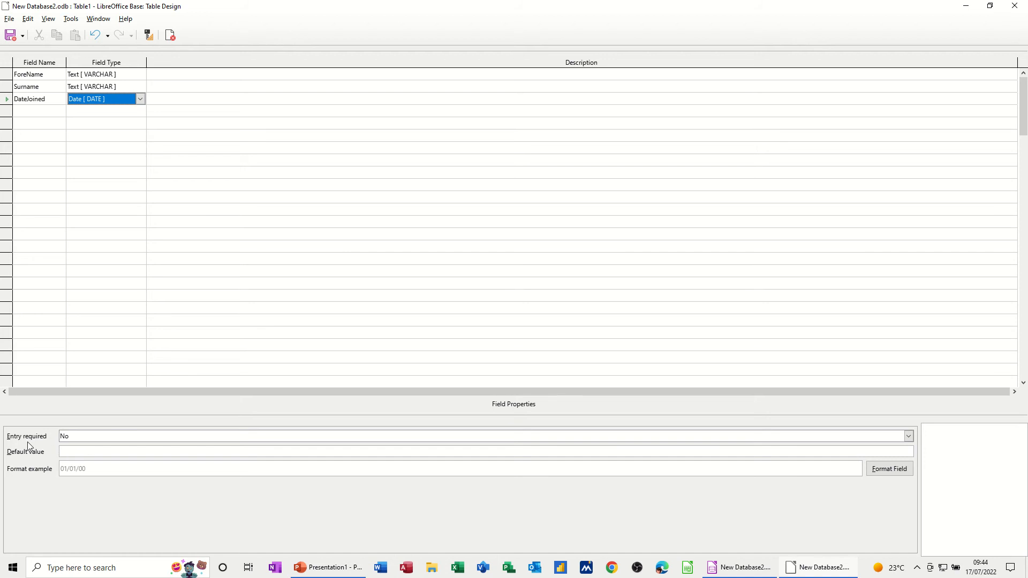
- Set the DateJoined field's format to 31/12/1999 (DD/MM/YYYY)
left_click(81, 453)
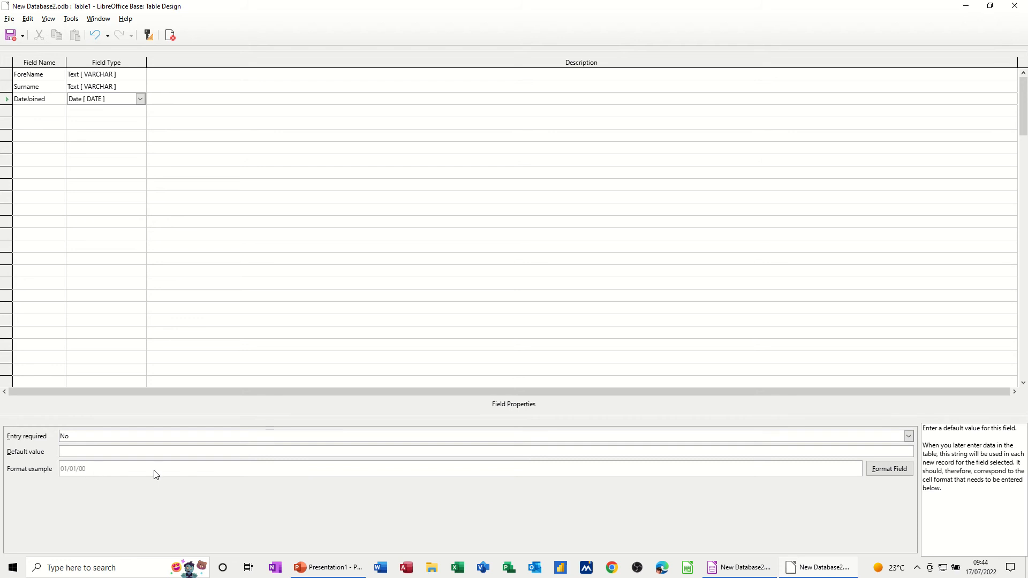
left_click(887, 476)
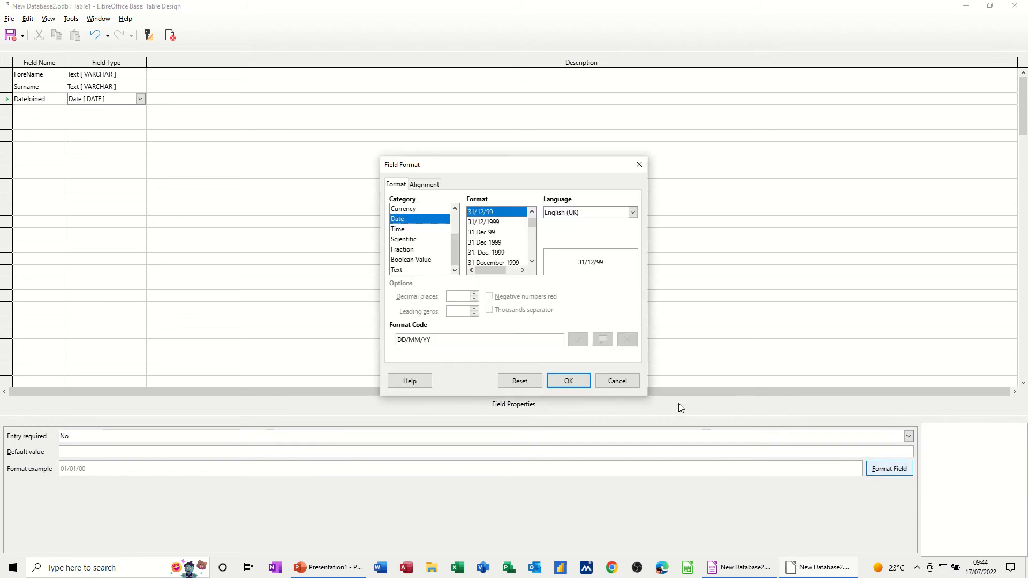
left_click(495, 222)
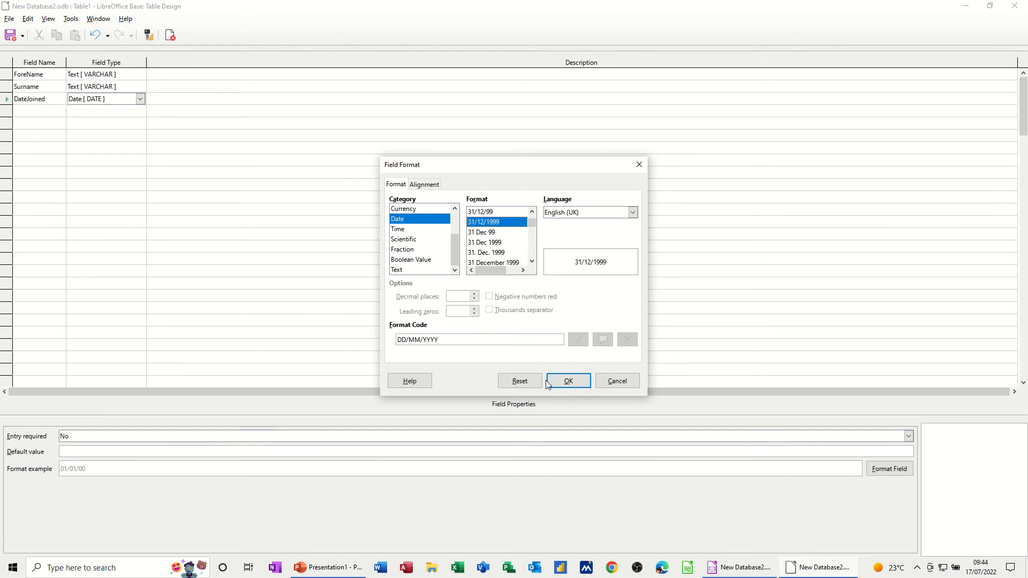
left_click(565, 381)
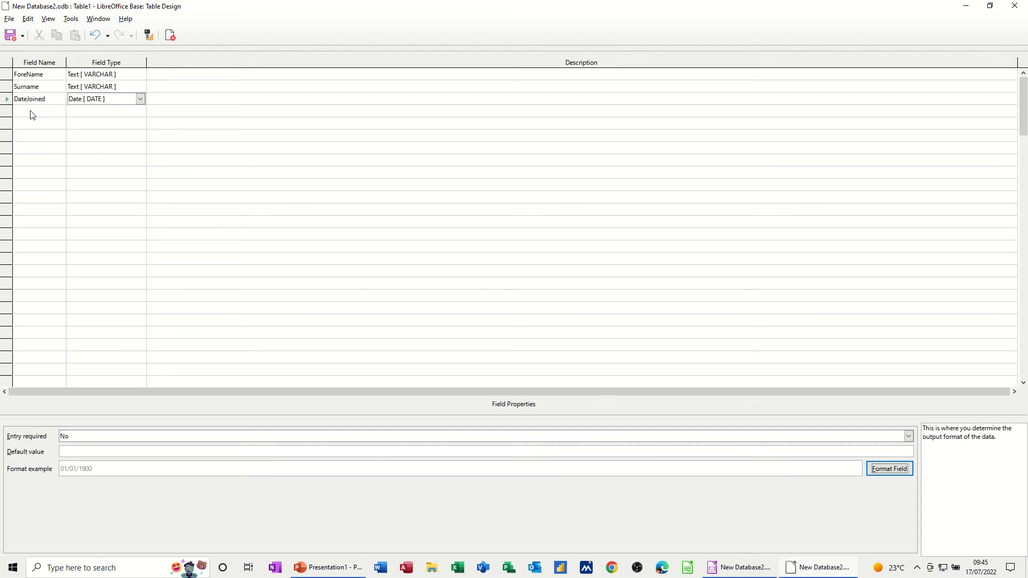
- Start the index design for the table and try to save the table as TblCustomer
left_click(149, 37)
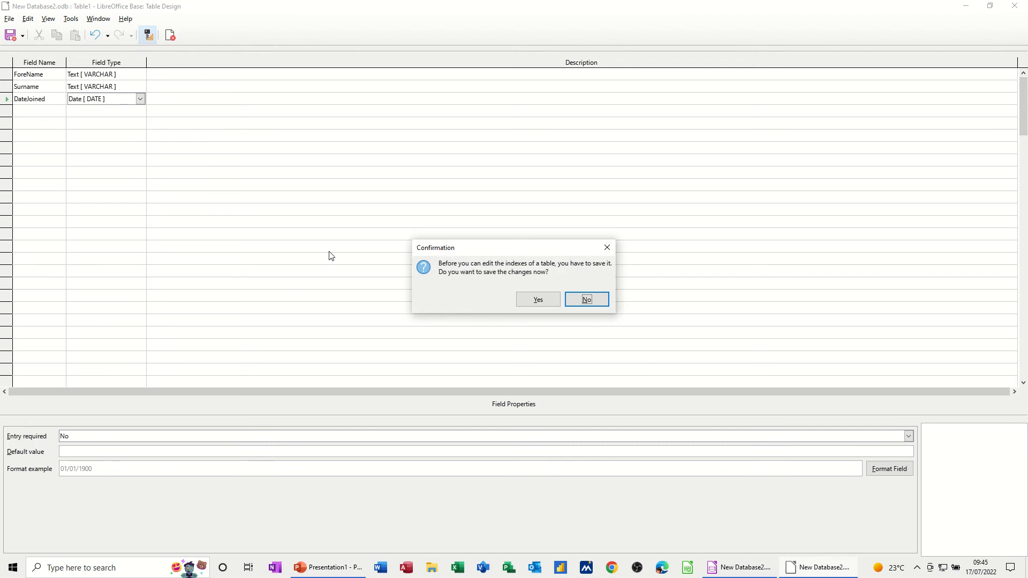
left_click(522, 300)
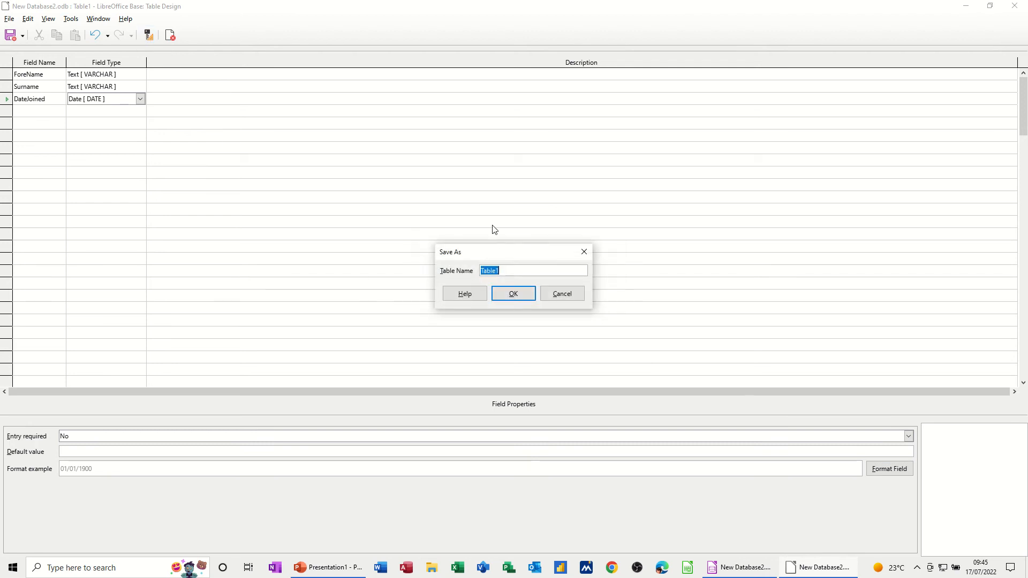
type("TblCustomer")
left_click(510, 296)
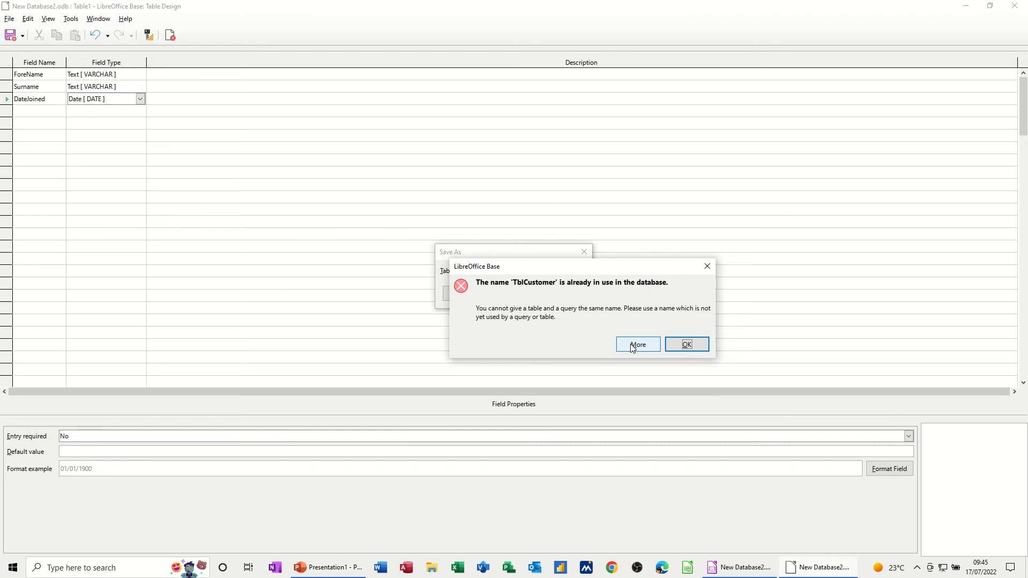
left_click(687, 344)
- Save the table as TblCustomer2 with an automatically created primary key, and close its indexes and design window
left_click(534, 272)
type("2")
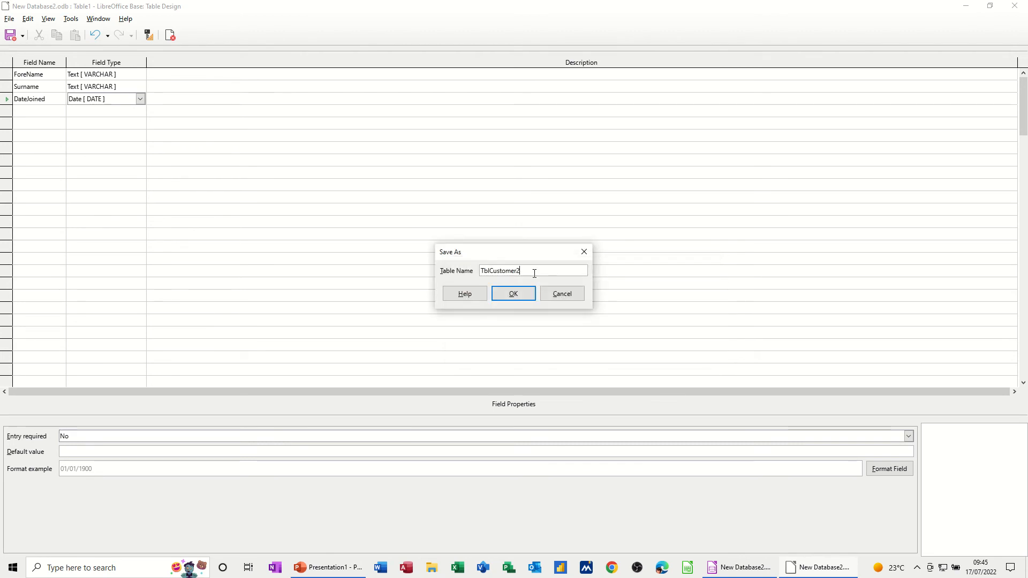
left_click(509, 297)
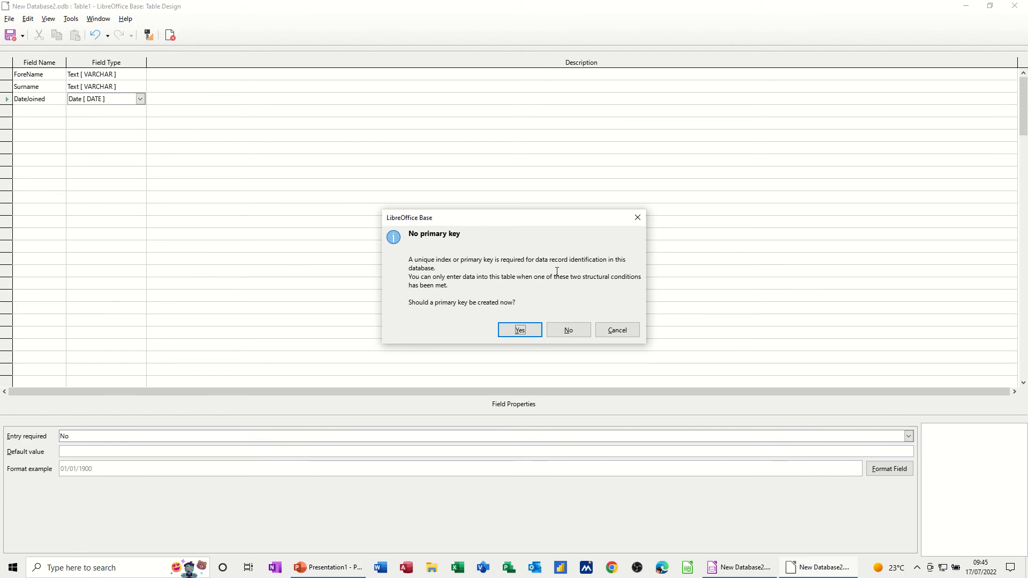
left_click(519, 329)
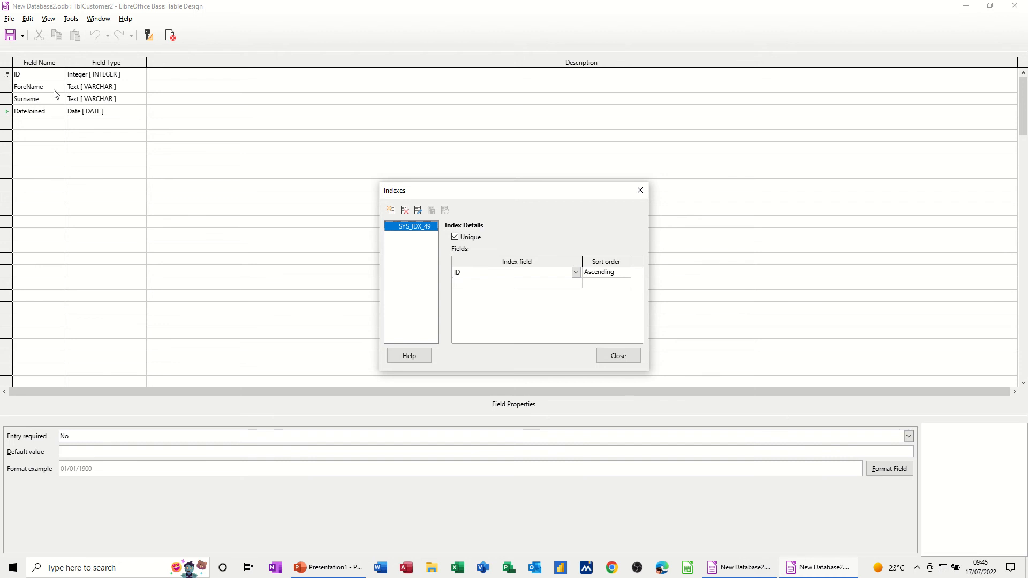
left_click(619, 356)
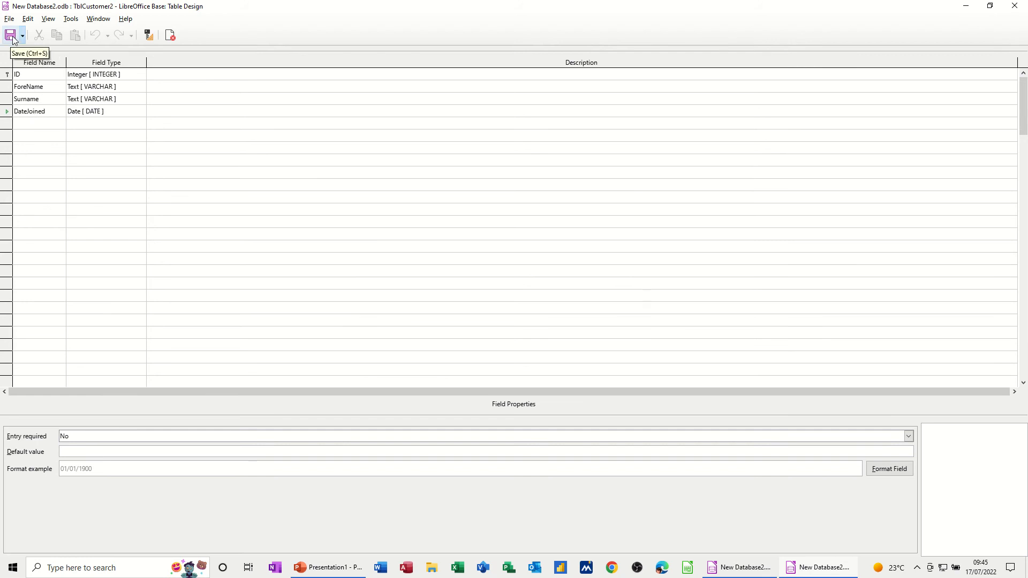
left_click(170, 36)
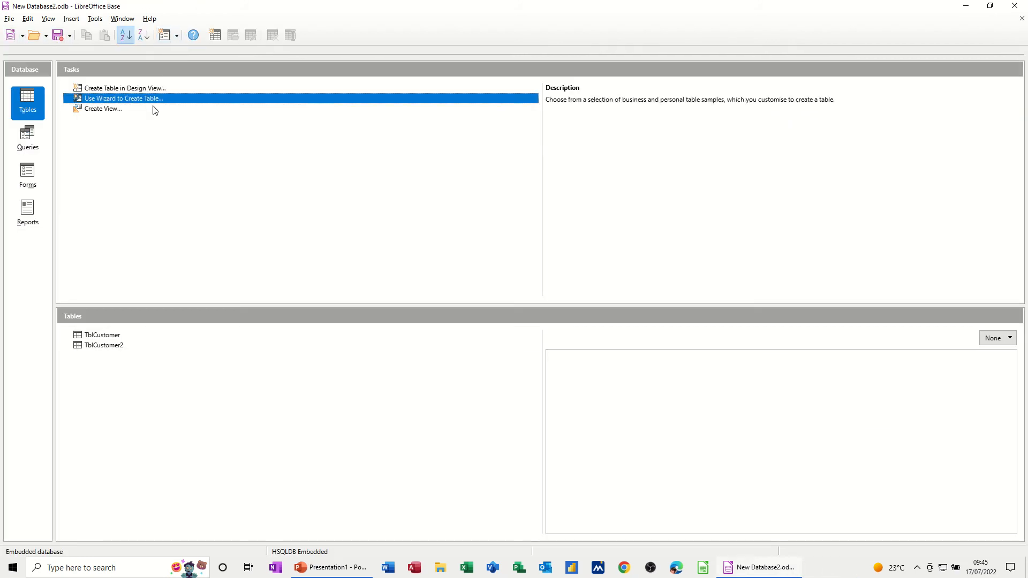
- Open TblCustomer2 and enter record 1 with the customer's forename and surname and the joining date 21/08/2000
left_click(103, 348)
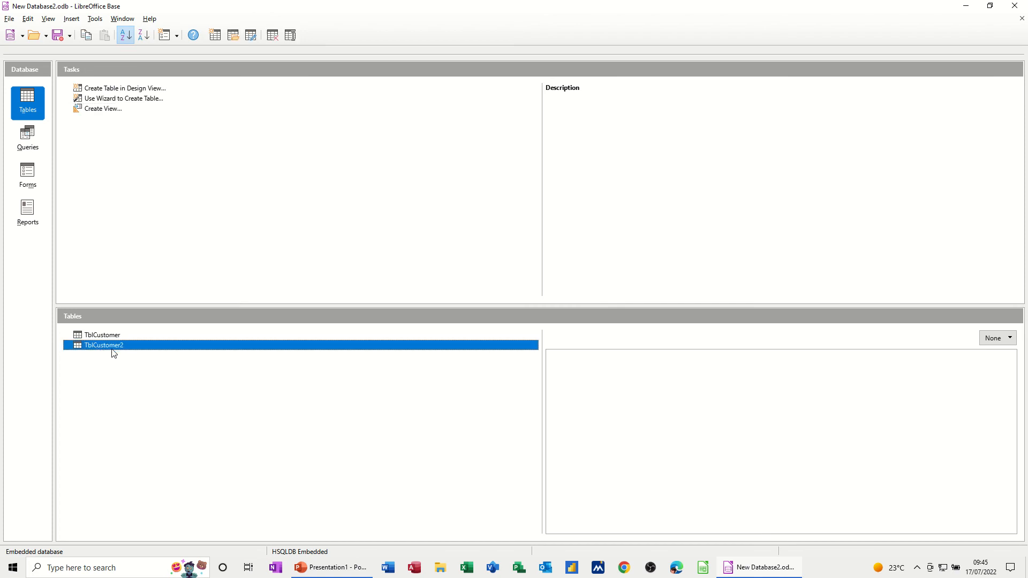
double_click(93, 349)
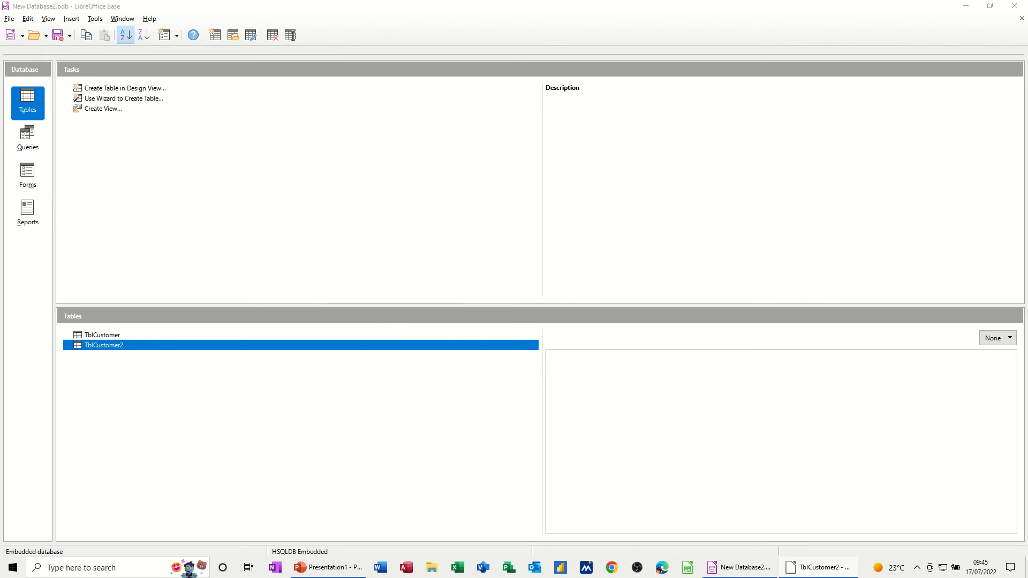
left_click_drag(1027, 12, 416, 75)
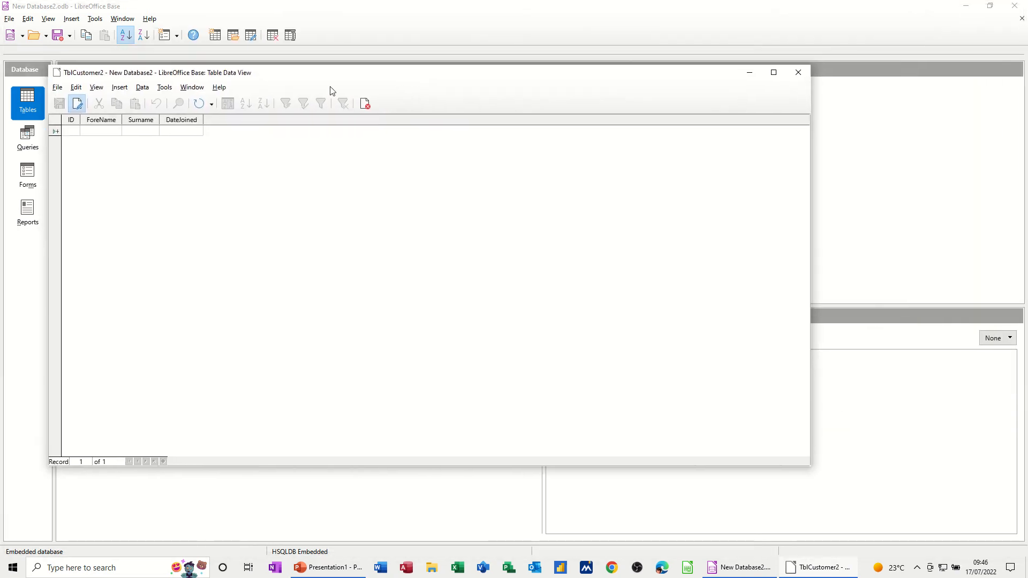
type("1")
type("Steve")
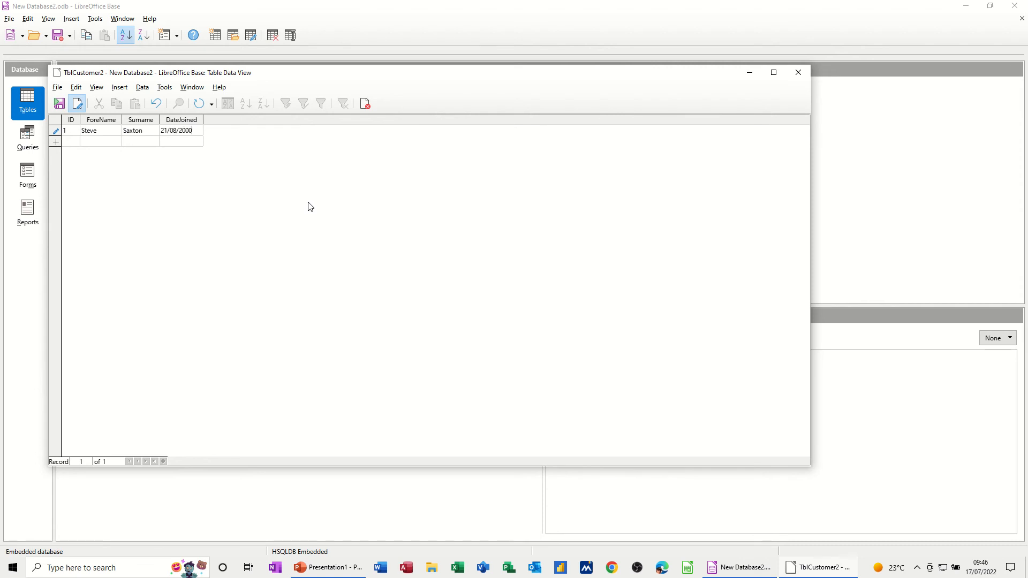
key("Tab")
- Add records 2 and 3 with the customers' names and the joining dates 02/01/1999 and 01/01/2020, and close the table
type("2")
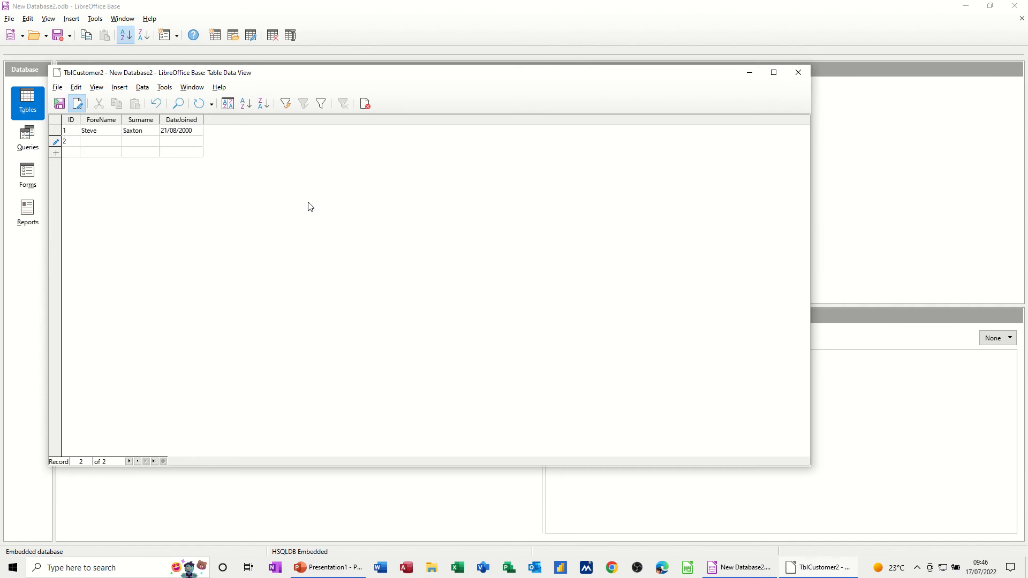
type("Dave")
key("Return")
type("3")
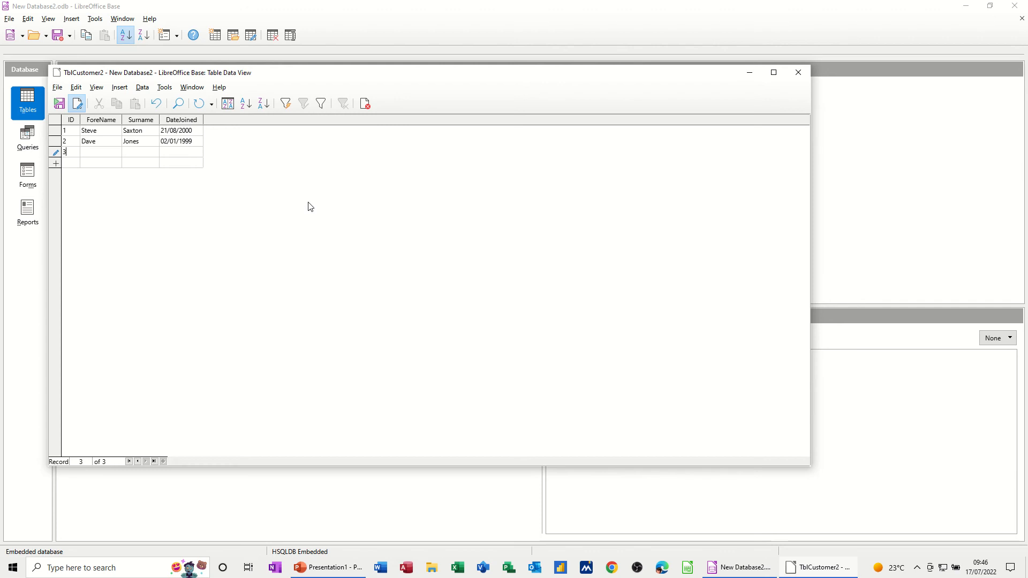
key("Return")
key("Tab")
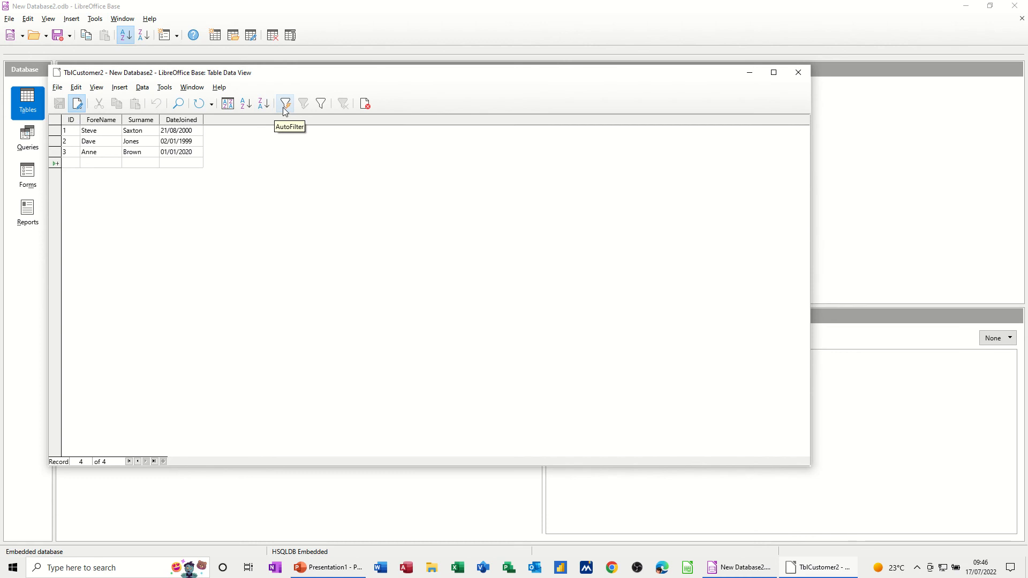
left_click(364, 105)
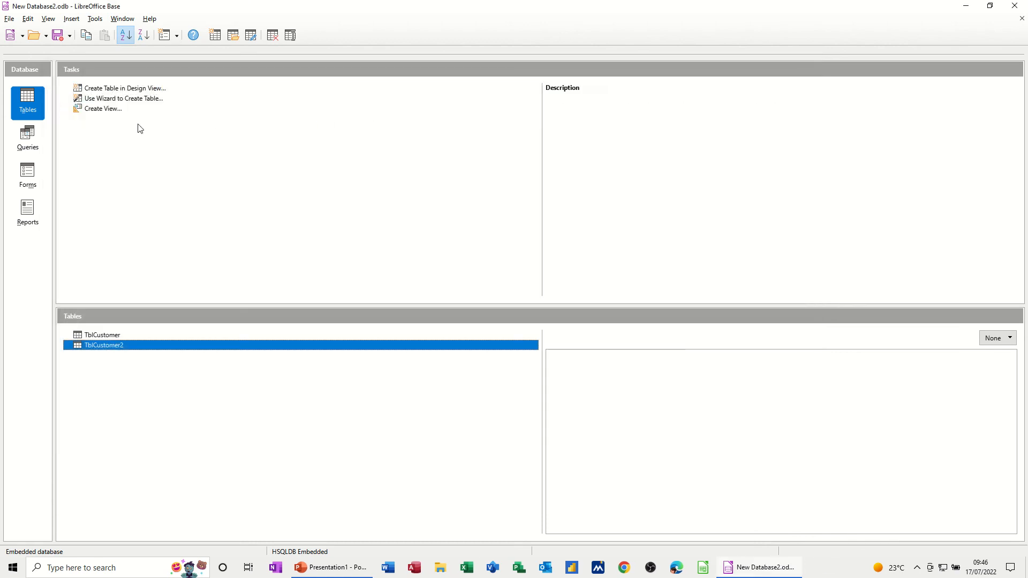
- Start a new query with the Query Wizard and include all fields of TblCustomer2
left_click(29, 144)
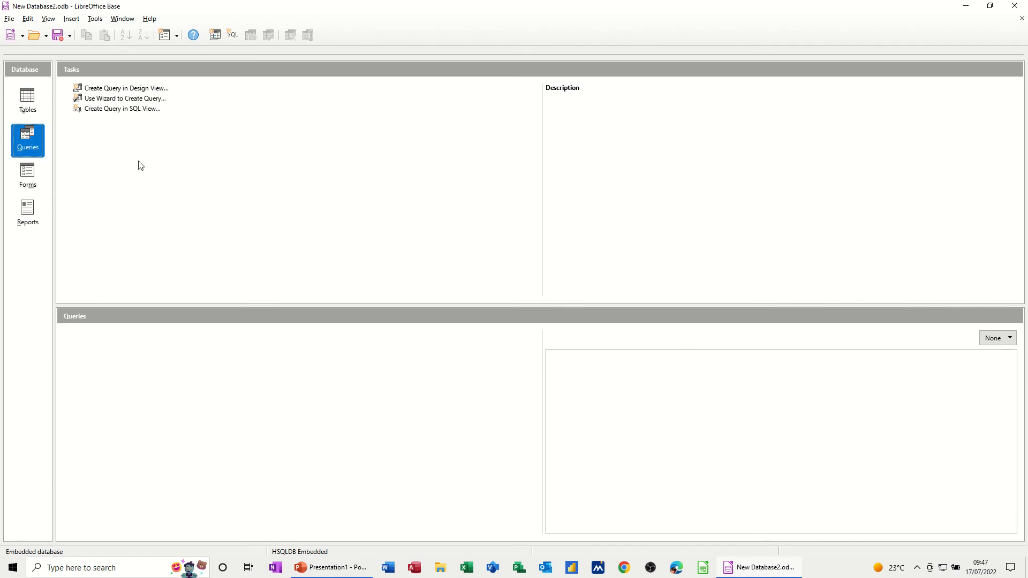
left_click(111, 101)
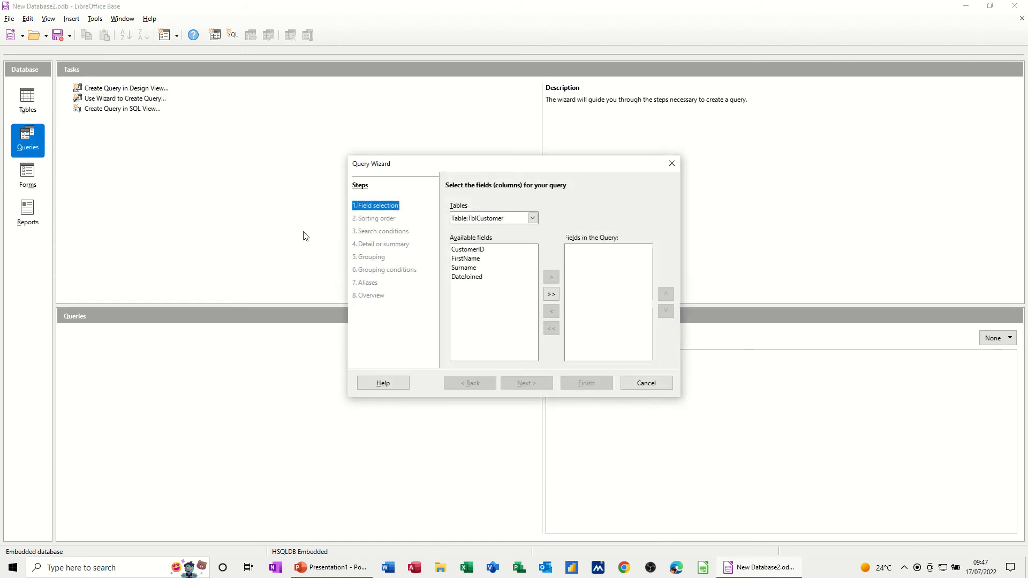
left_click_drag(454, 167, 324, 127)
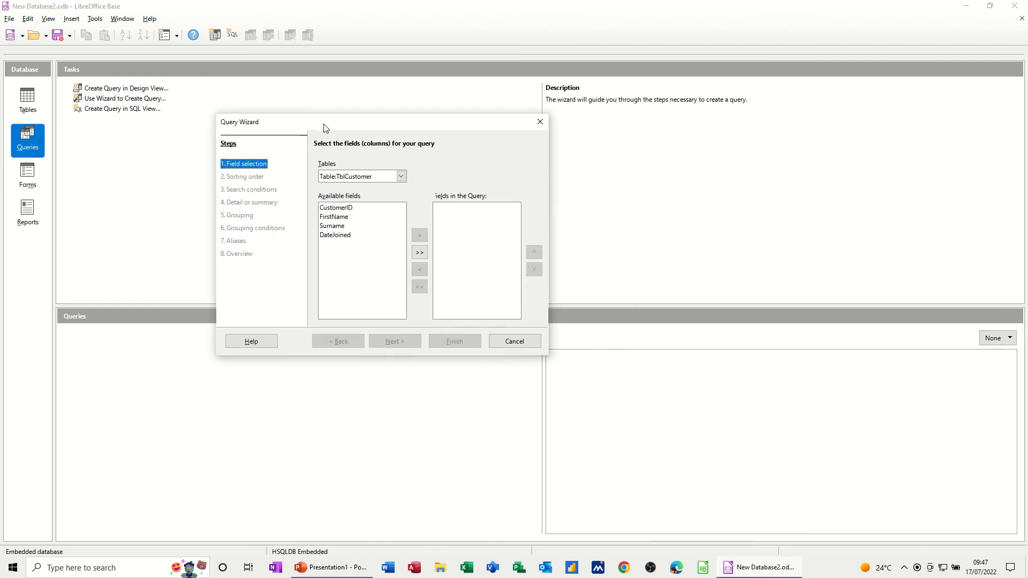
left_click(402, 178)
left_click(404, 179)
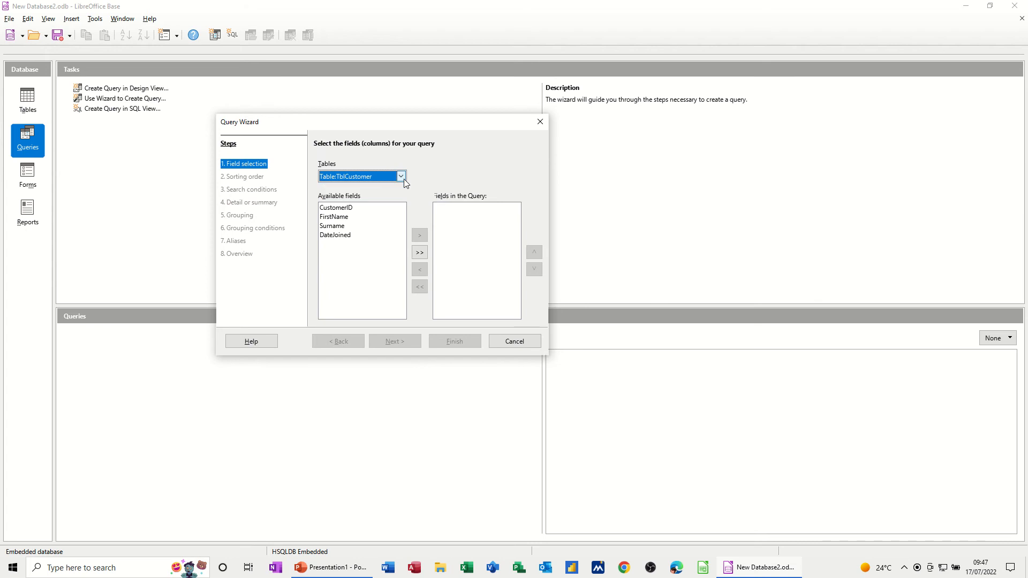
left_click(402, 177)
left_click(372, 197)
left_click(418, 253)
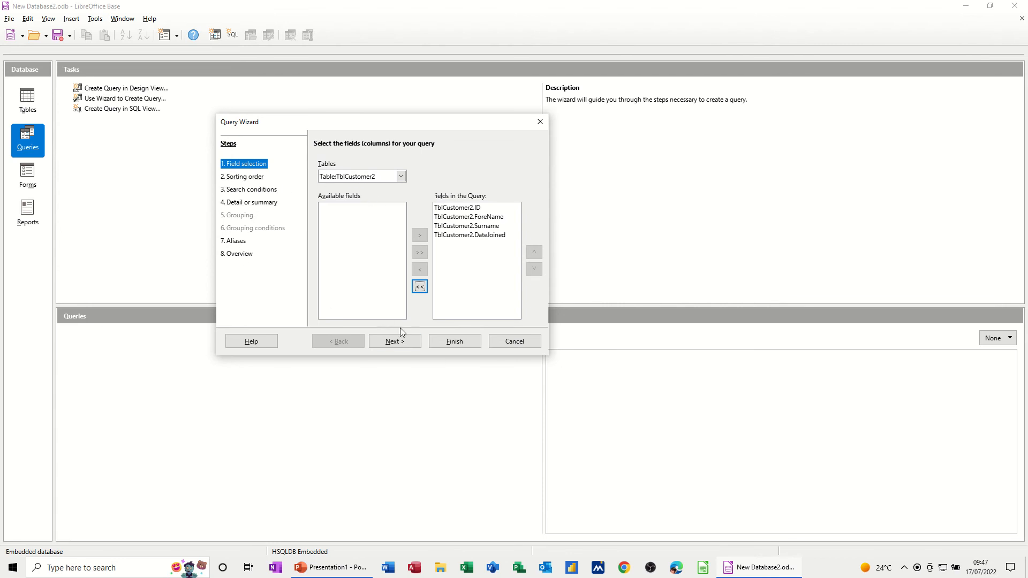
- Skip the sorting order and set the search condition to TblCustomer2.DateJoined is greater than 01/01/2000
left_click(397, 343)
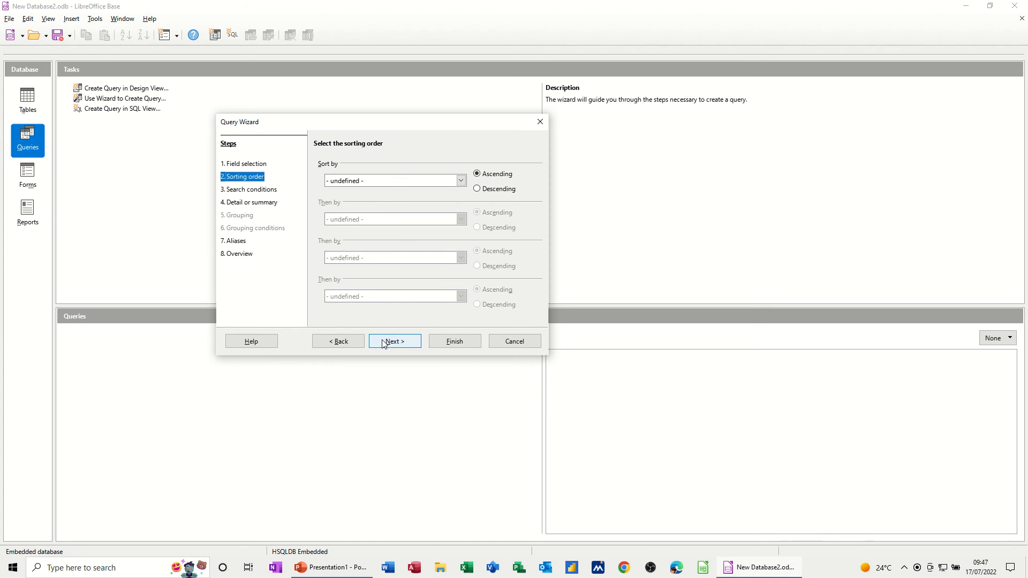
left_click(383, 342)
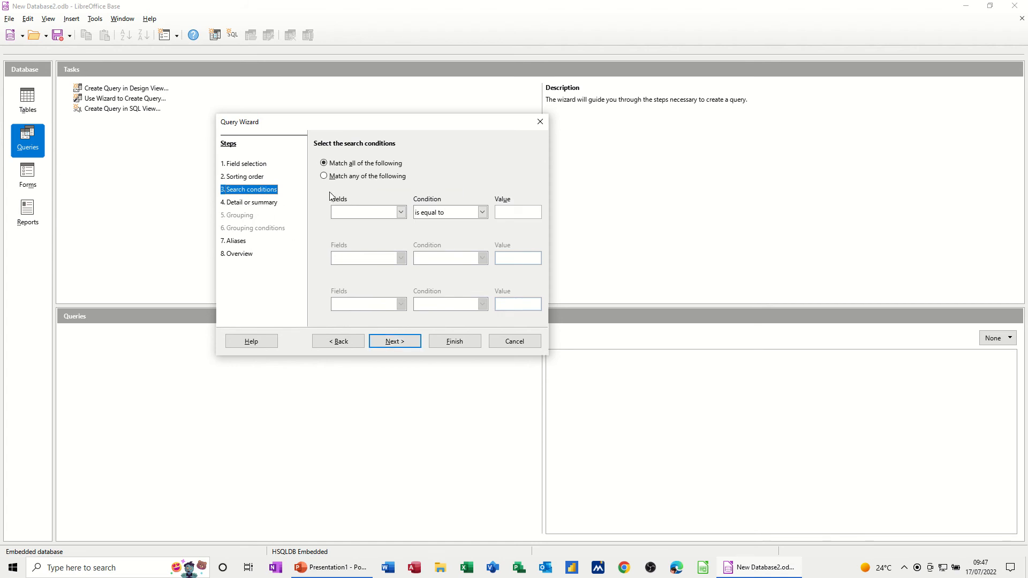
left_click(401, 213)
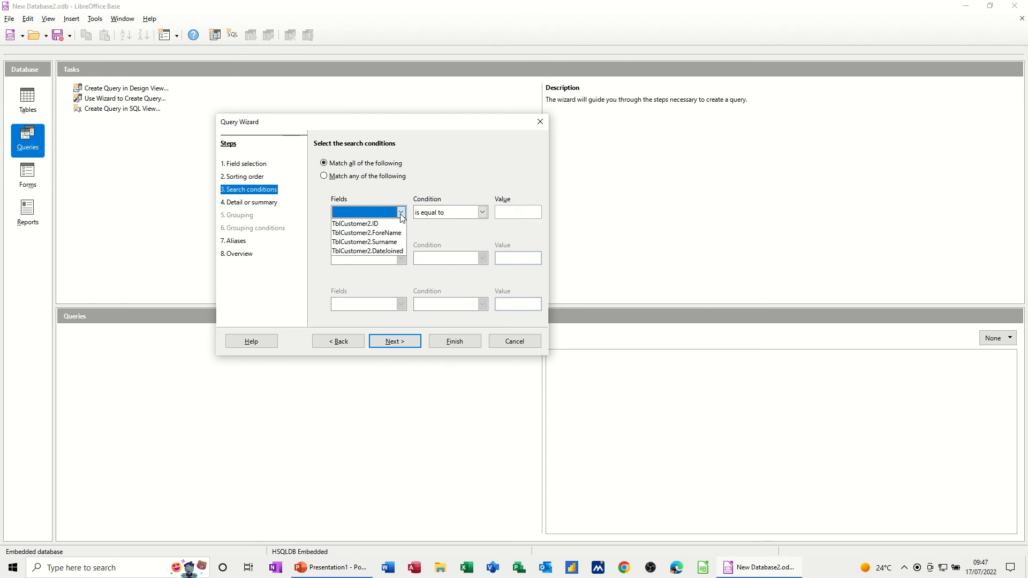
left_click(394, 252)
left_click(483, 214)
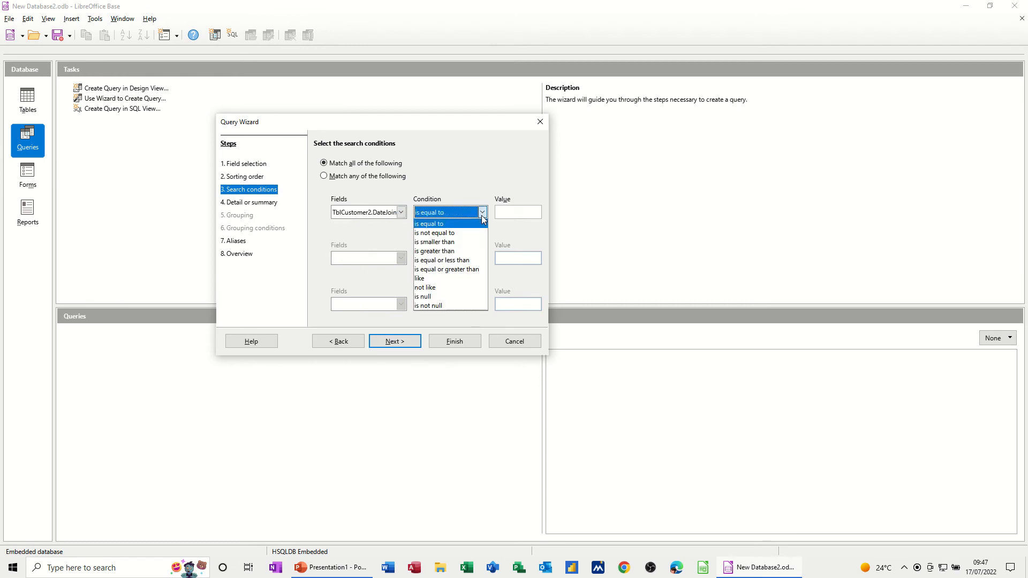
left_click(458, 252)
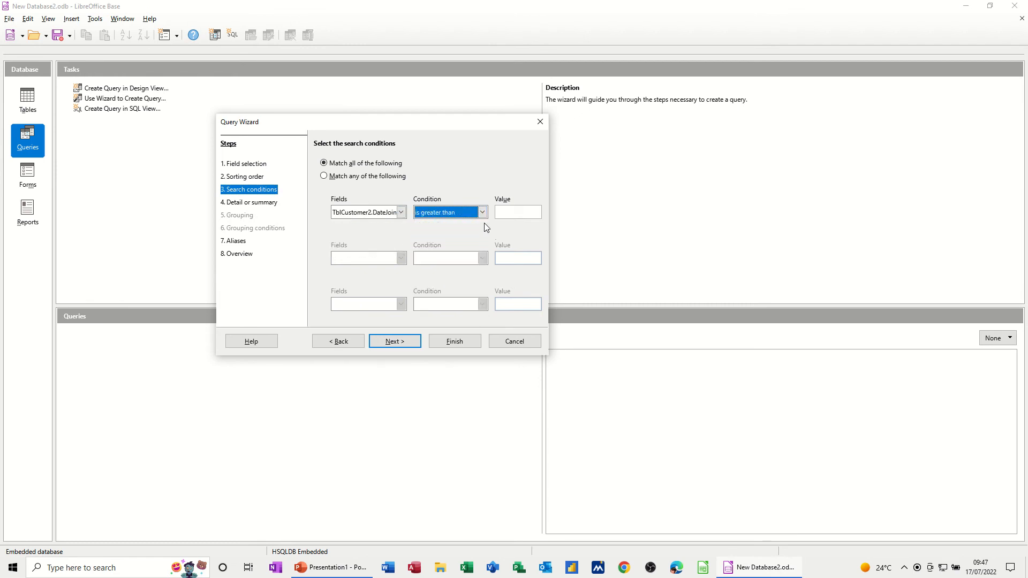
left_click(501, 213)
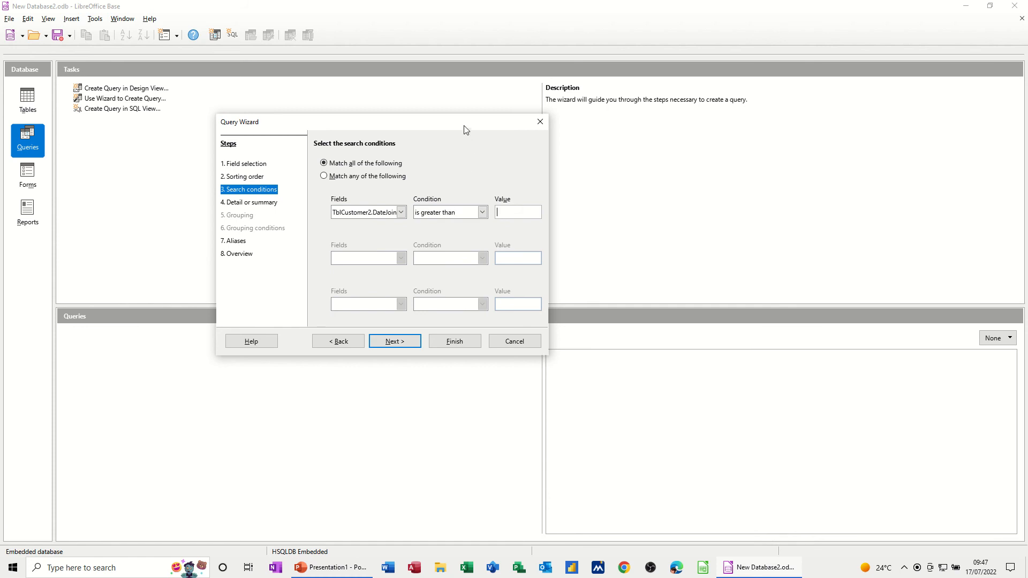
type("01/01/1999")
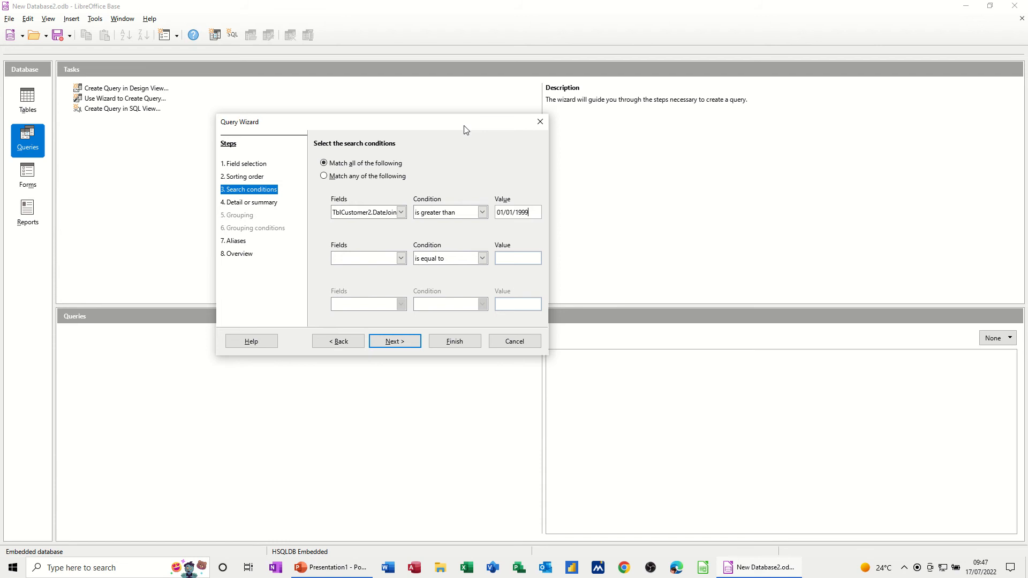
left_click_drag(530, 212, 513, 212)
type("2000")
- Finish the wizard as a detailed query named Query_TblCustomer2 with default aliases, display its records and close the result
left_click(393, 342)
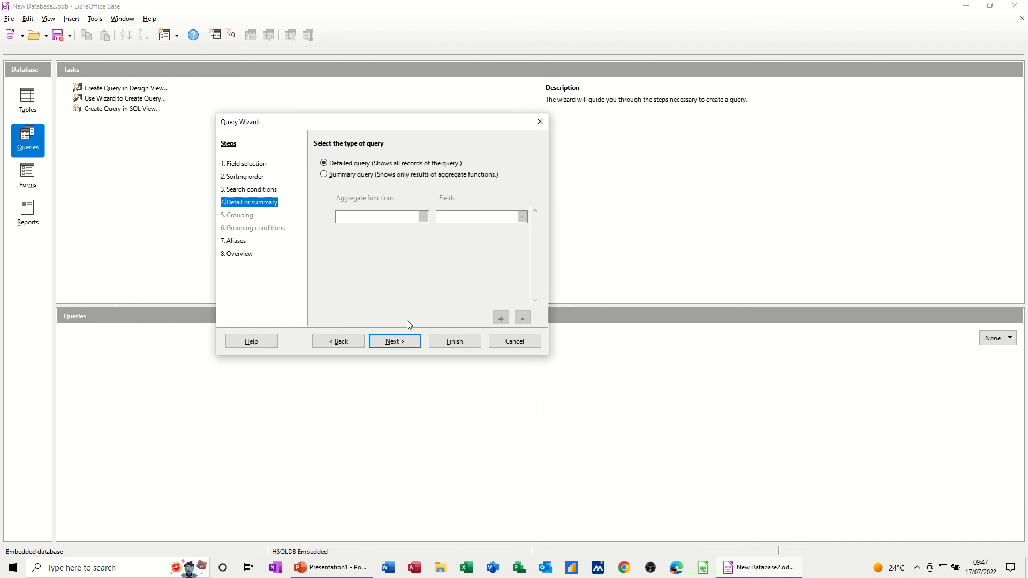
left_click(403, 344)
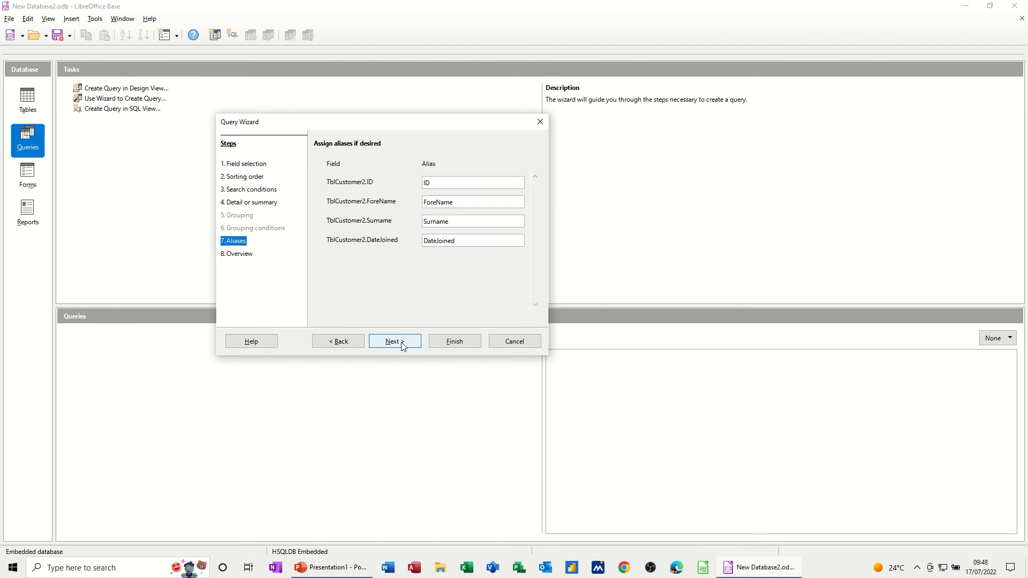
left_click(404, 344)
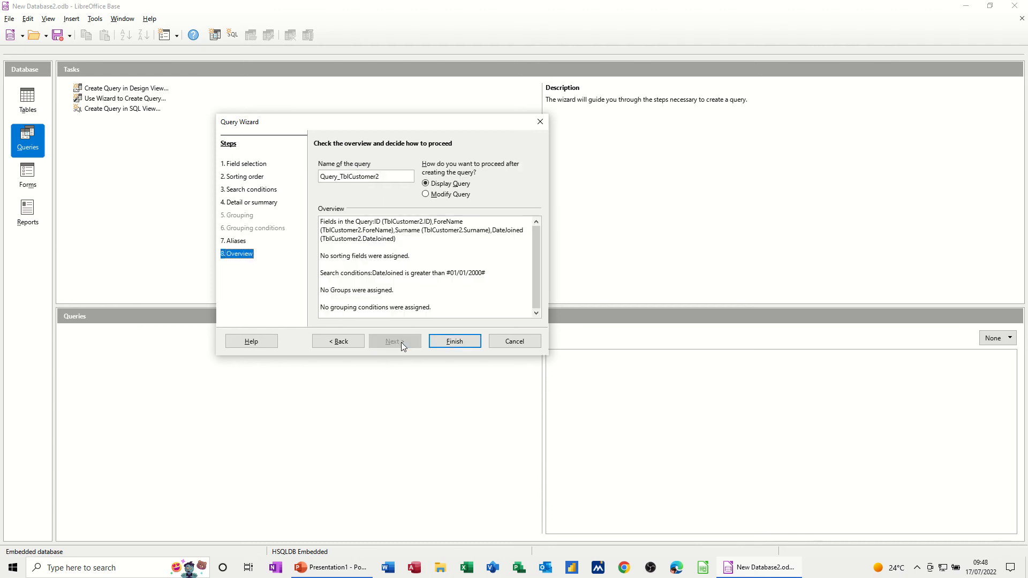
left_click(442, 342)
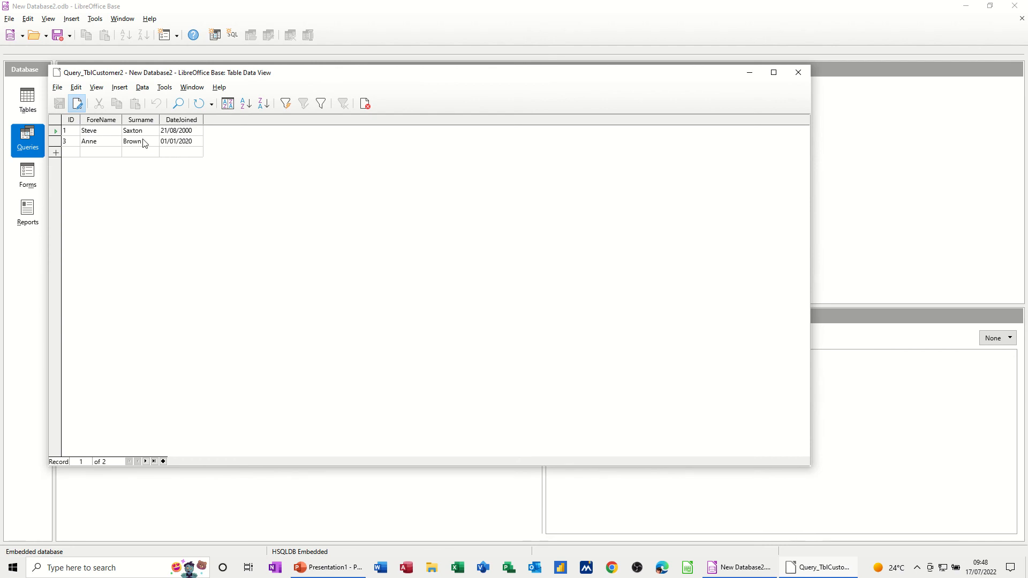
left_click(364, 104)
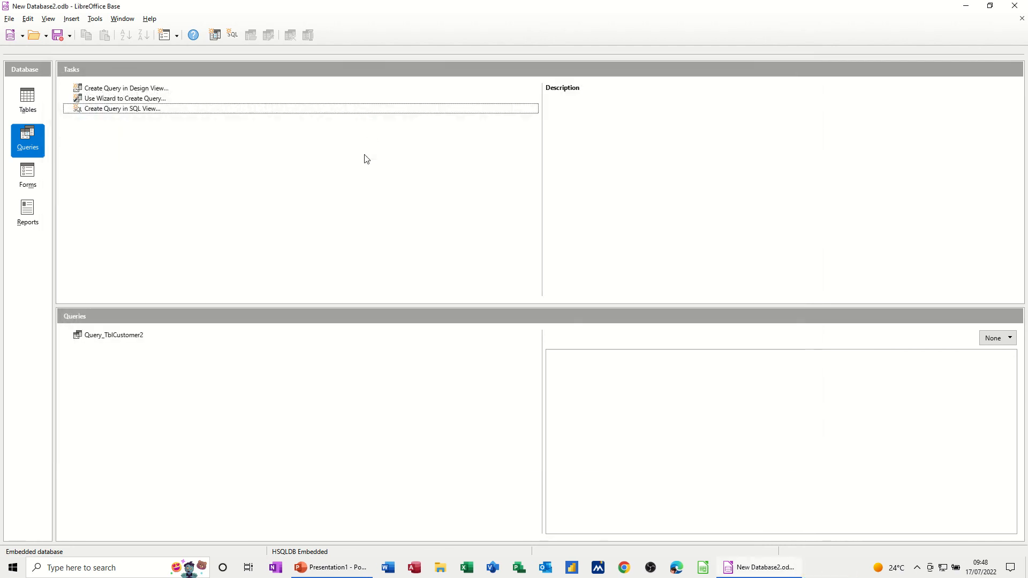
- Delete the query Query_TblCustomer2 from the database
left_click(131, 333)
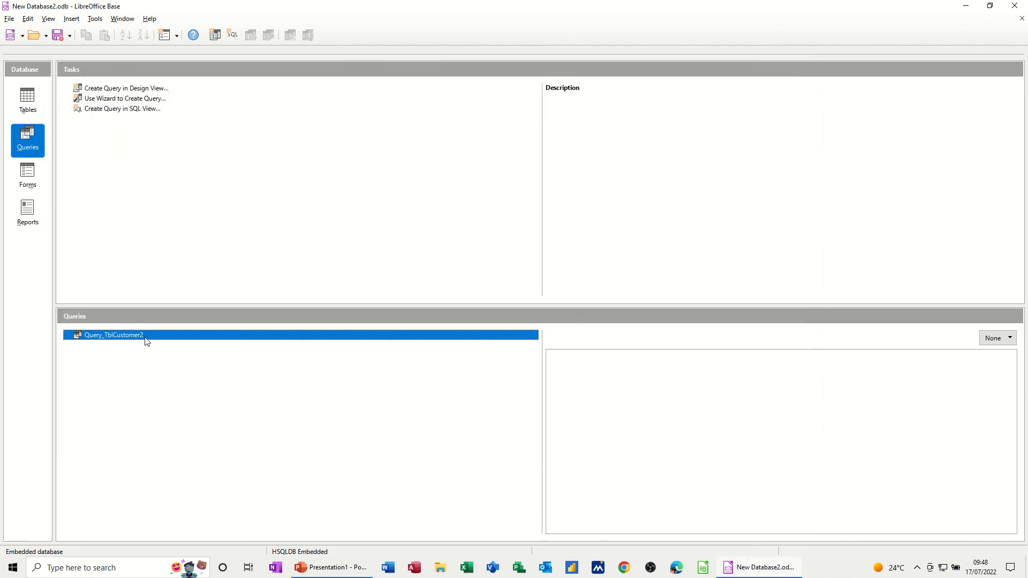
right_click(138, 336)
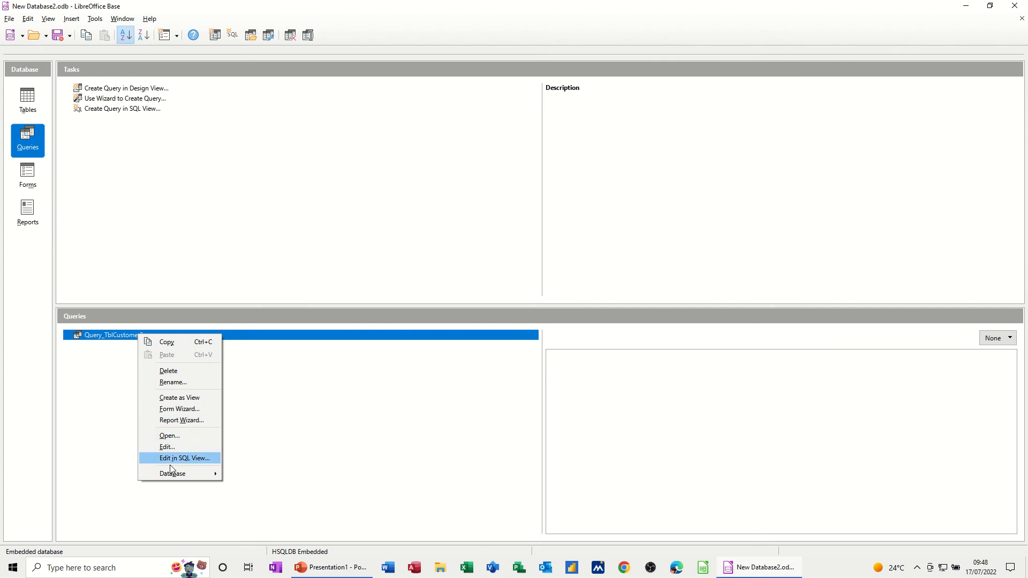
left_click(168, 372)
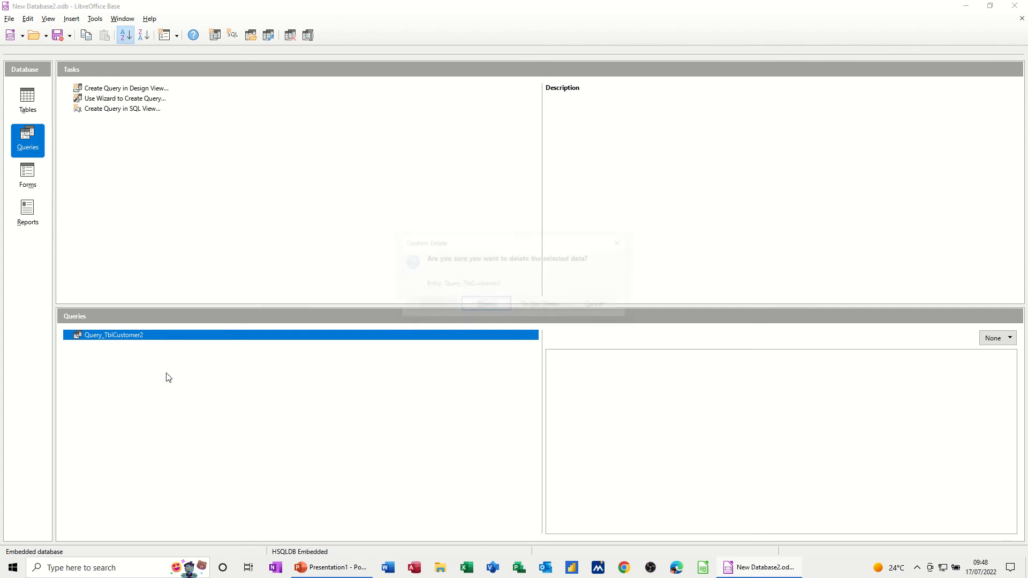
left_click(488, 304)
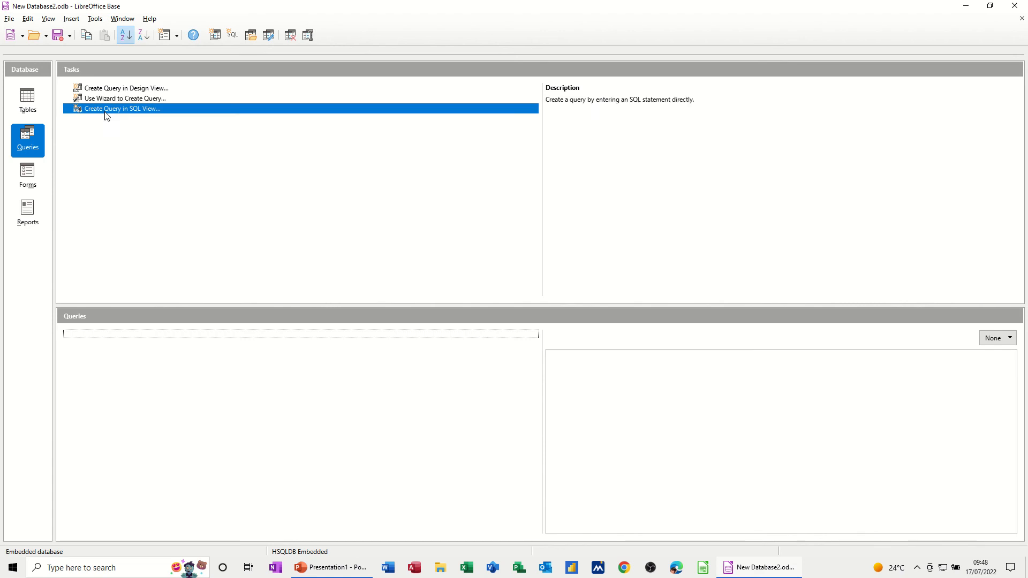
- Create a query in Design View, add the table TblCustomer2 and enlarge its field list to show every field
left_click(105, 89)
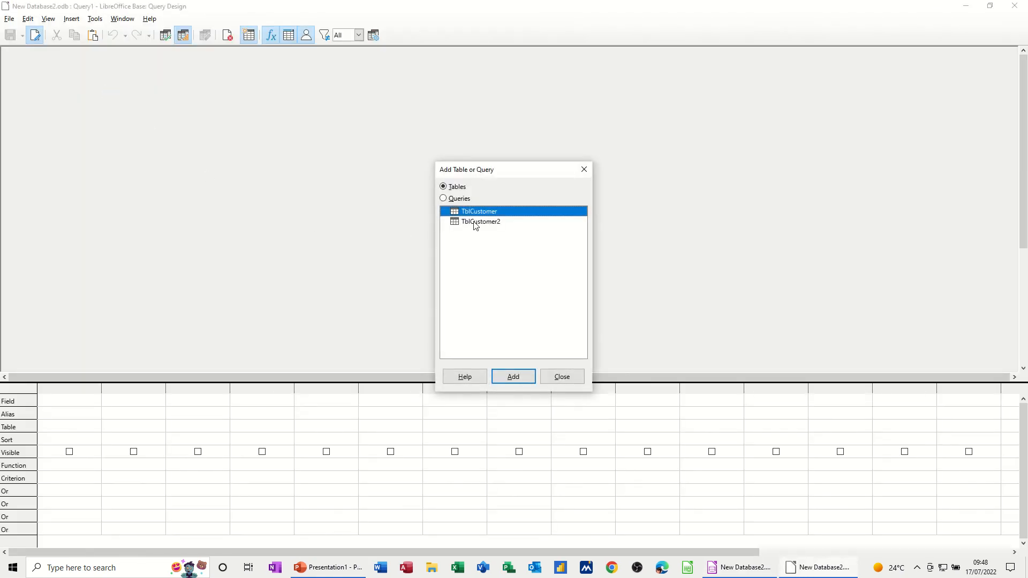
left_click(473, 224)
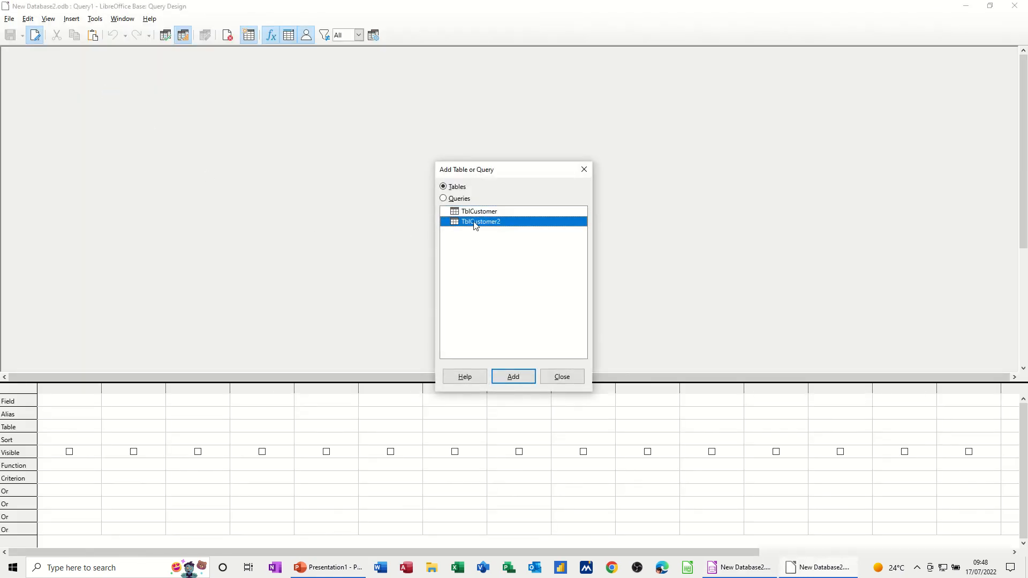
left_click(513, 383)
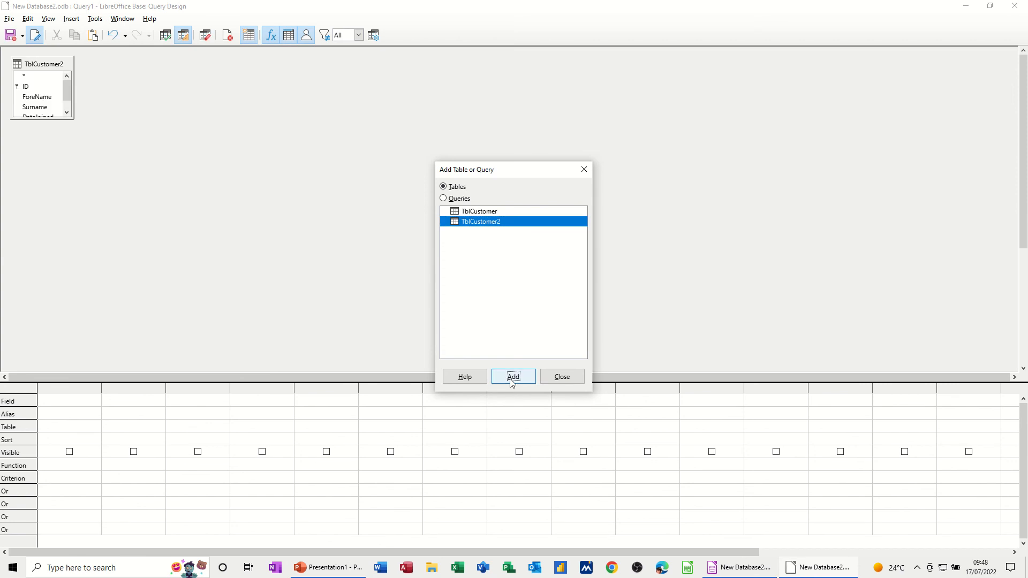
left_click(561, 376)
left_click_drag(73, 118, 87, 177)
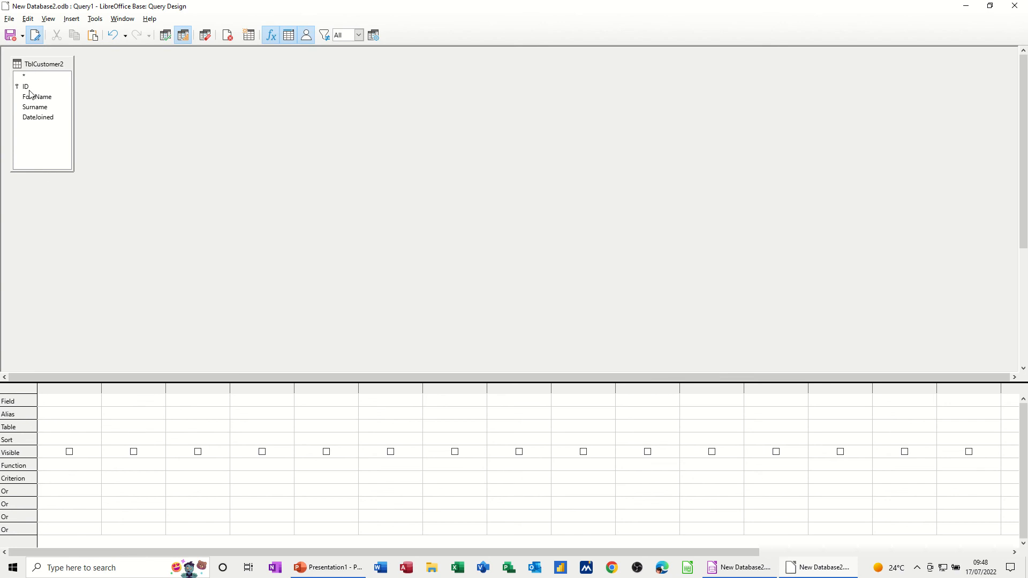
- Add the fields ID, ForeName, Surname and DateJoined to the first four columns of the query design grid
left_click_drag(29, 87, 64, 406)
left_click(105, 403)
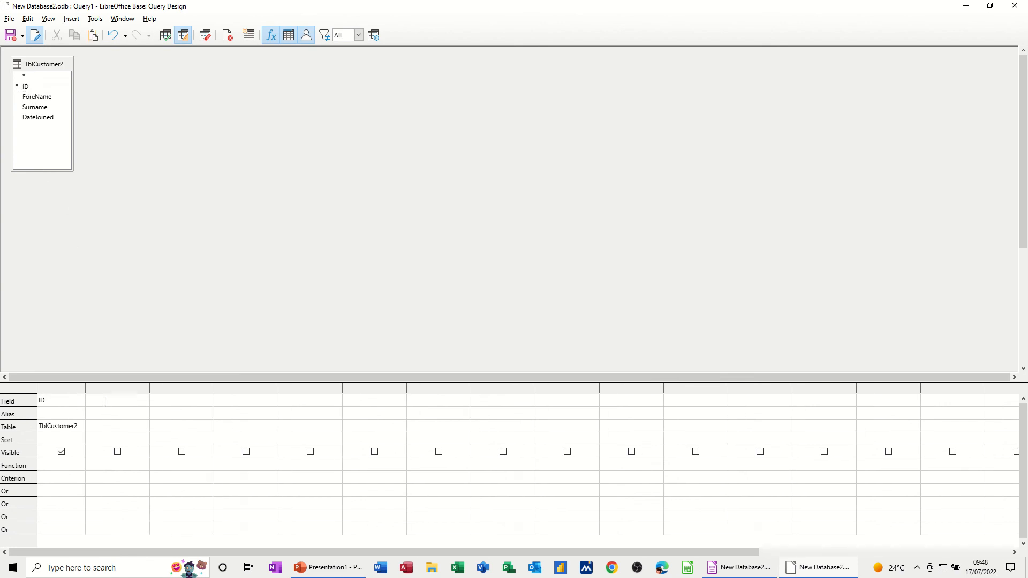
left_click(143, 400)
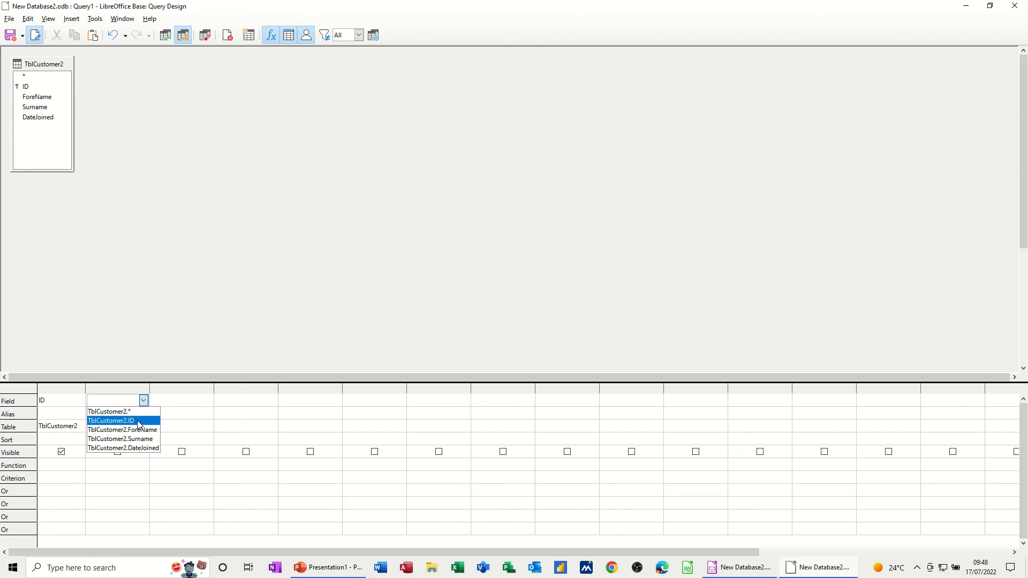
left_click(137, 430)
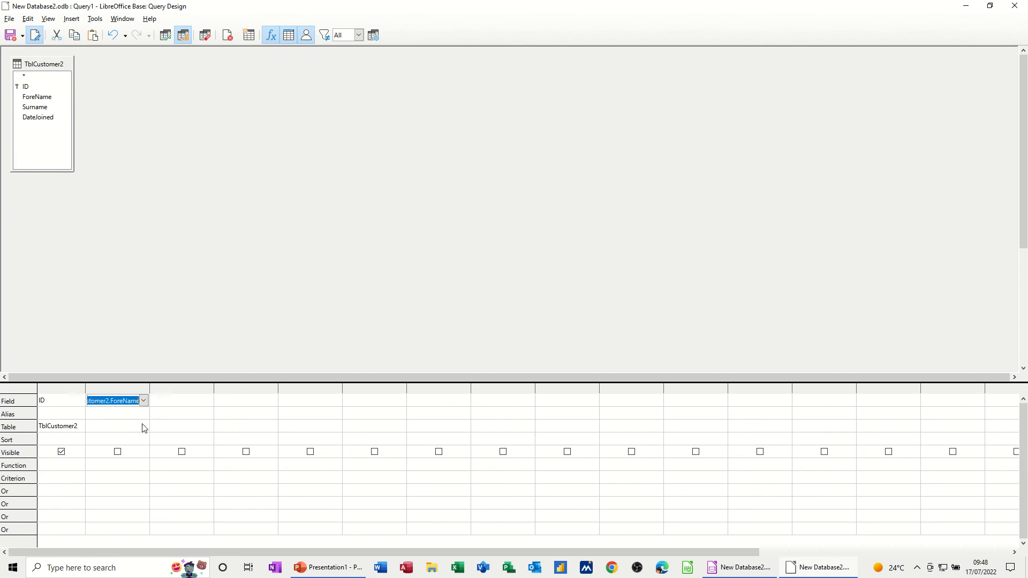
left_click(180, 402)
left_click(208, 401)
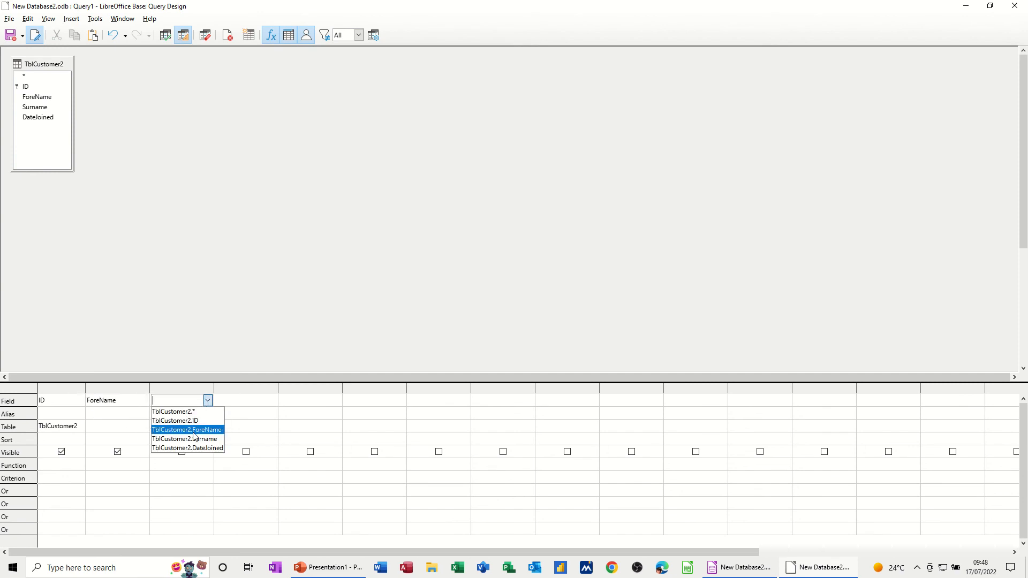
left_click(191, 439)
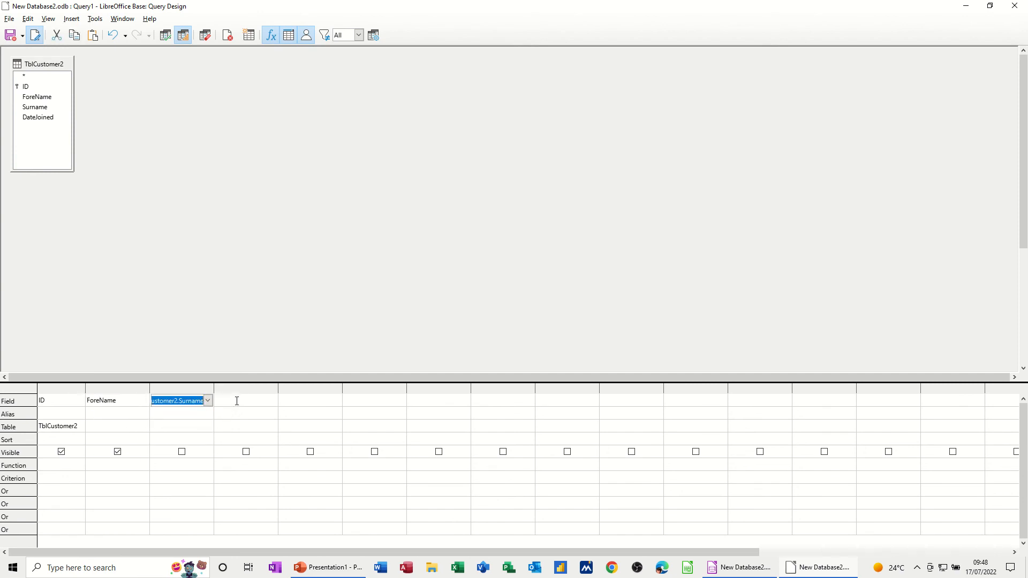
left_click(236, 402)
left_click(272, 402)
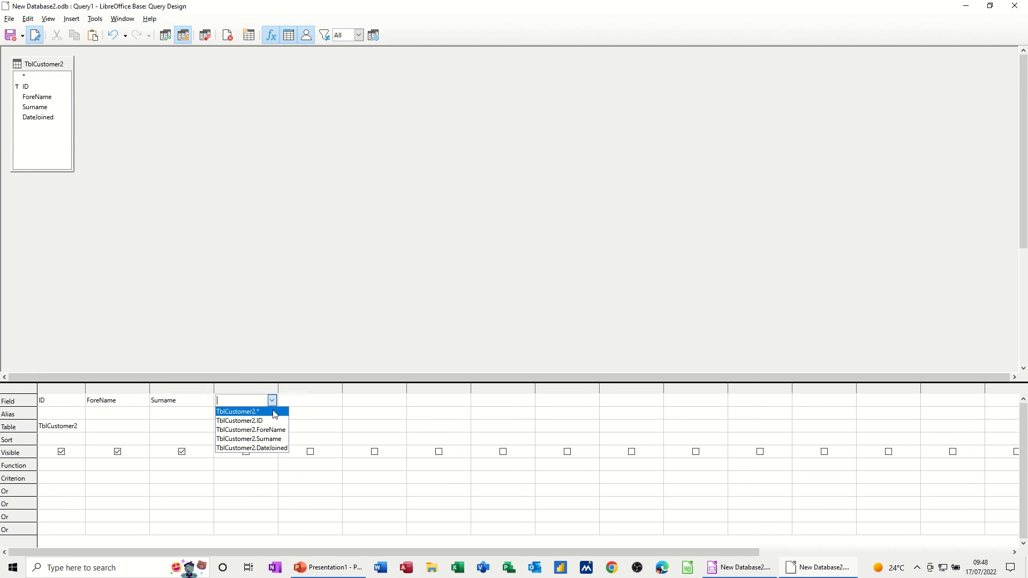
left_click(253, 448)
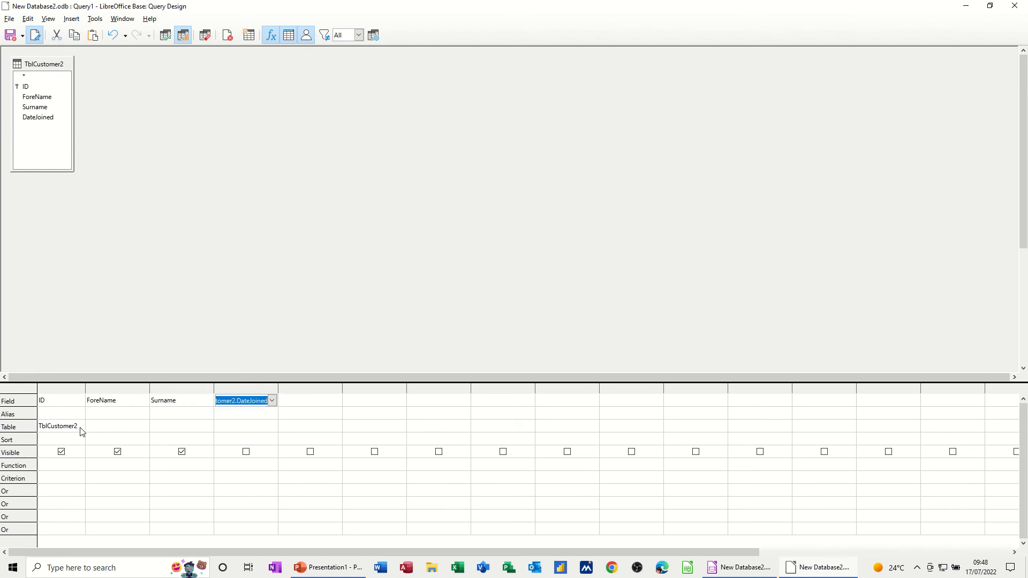
- Set TblCustomer2 as the source table for the ForeName, Surname and DateJoined columns
left_click(111, 426)
left_click(177, 428)
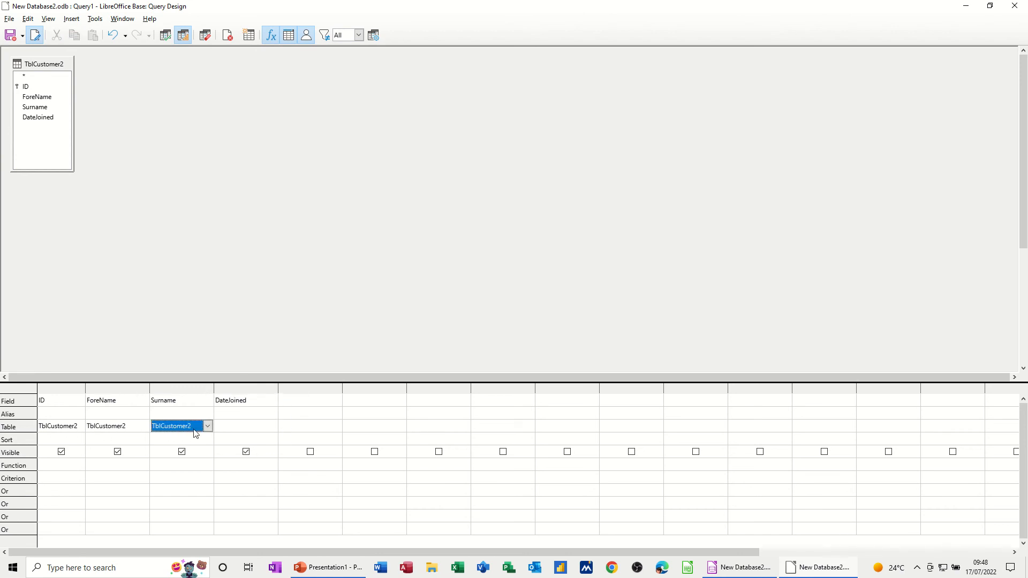
left_click(224, 427)
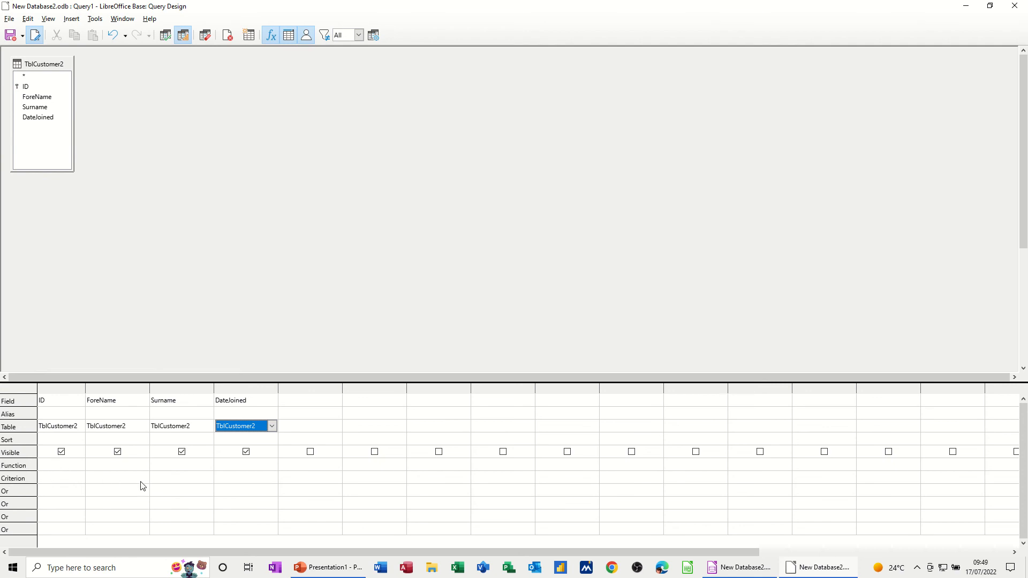
- Set the DateJoined criterion to >01/01/2000 and run the query
left_click(229, 480)
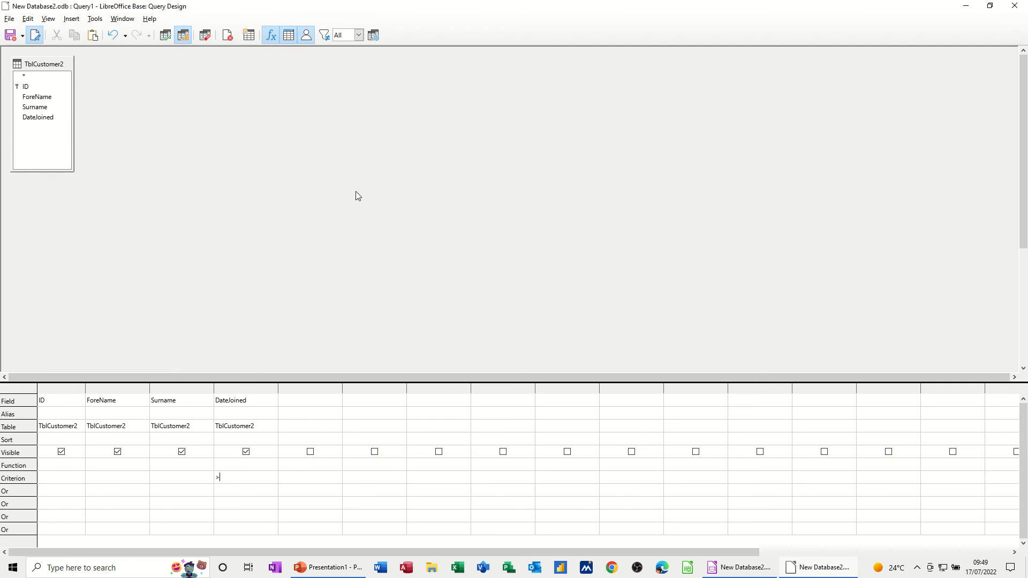
type(">01/01/2000")
left_click(260, 489)
left_click(166, 36)
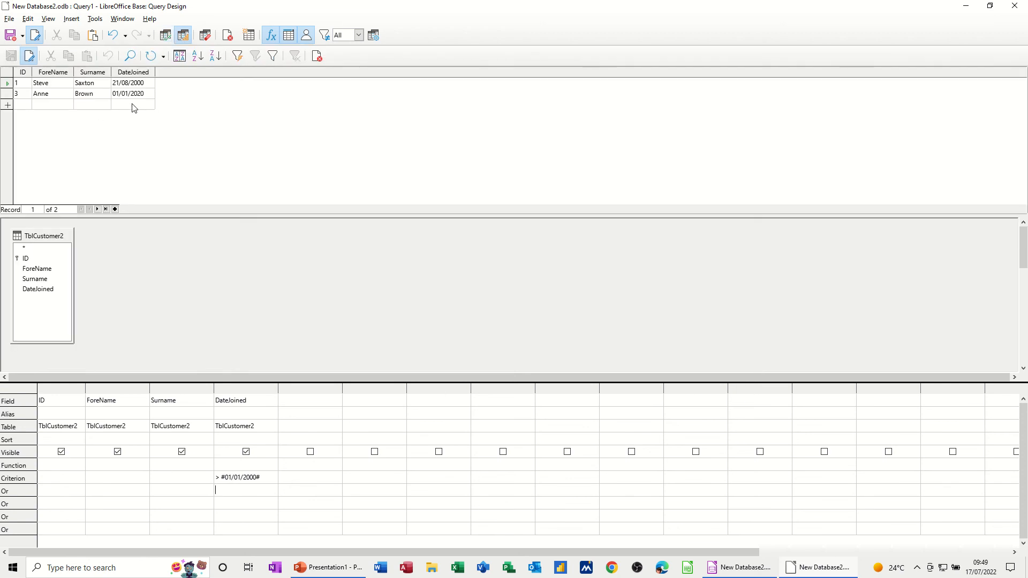
- Save the query as Qry 2000 and close its design window
left_click(9, 37)
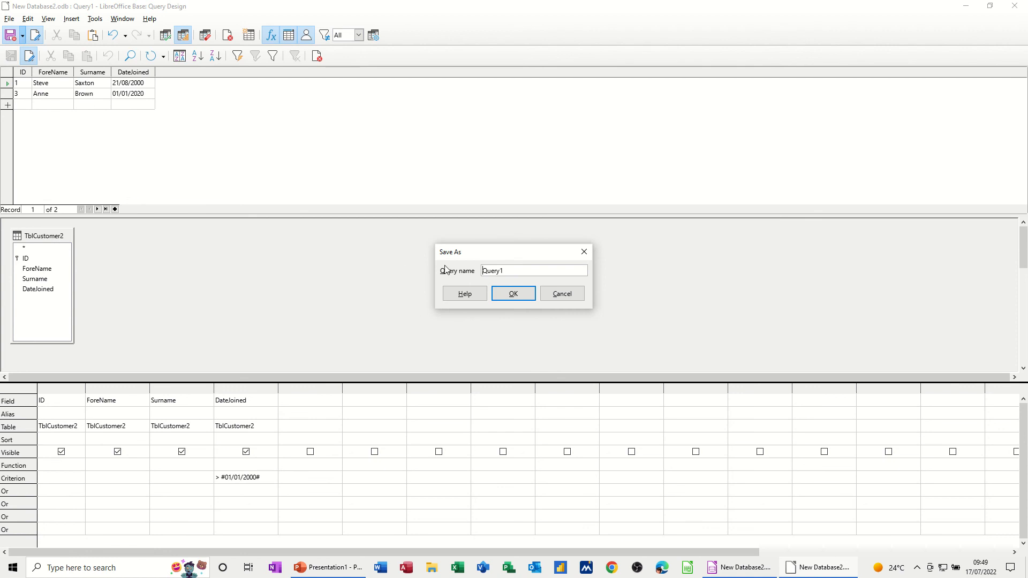
left_click_drag(514, 271, 473, 275)
type("Q")
left_click(504, 294)
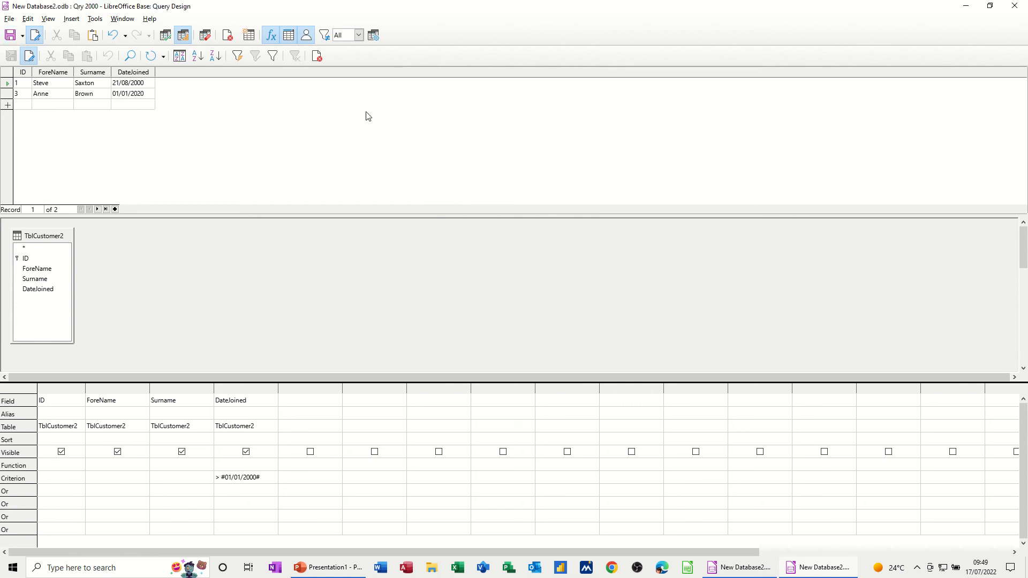
left_click(318, 56)
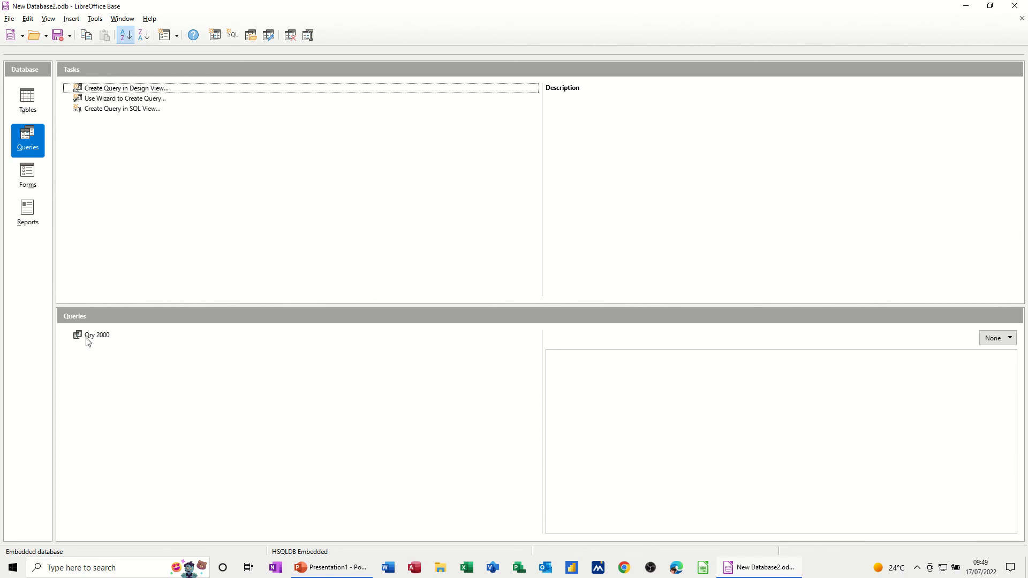
- Start a new form with the Form Wizard, based on the table TblCustomer2, and include all its fields
left_click(29, 177)
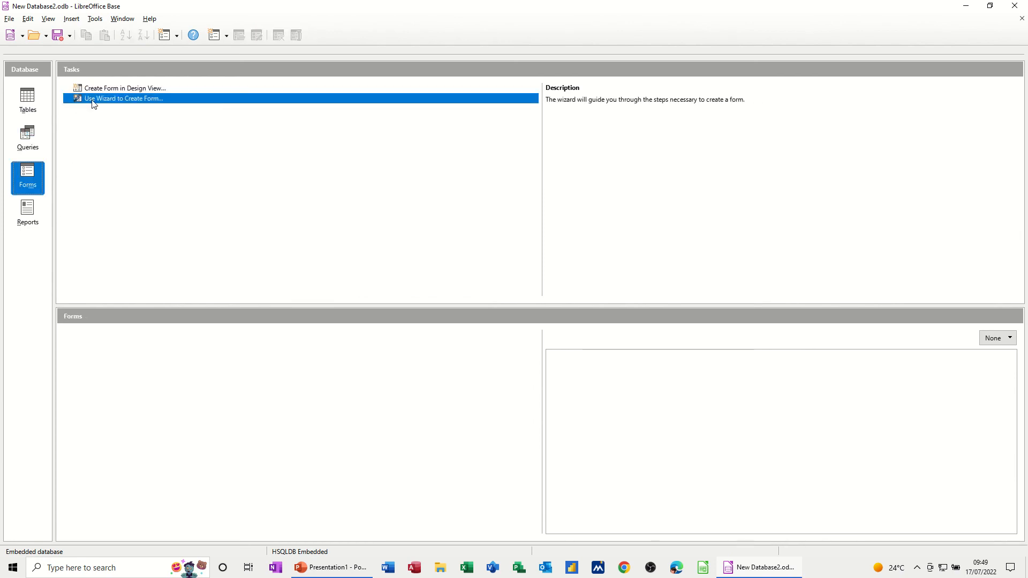
left_click(129, 104)
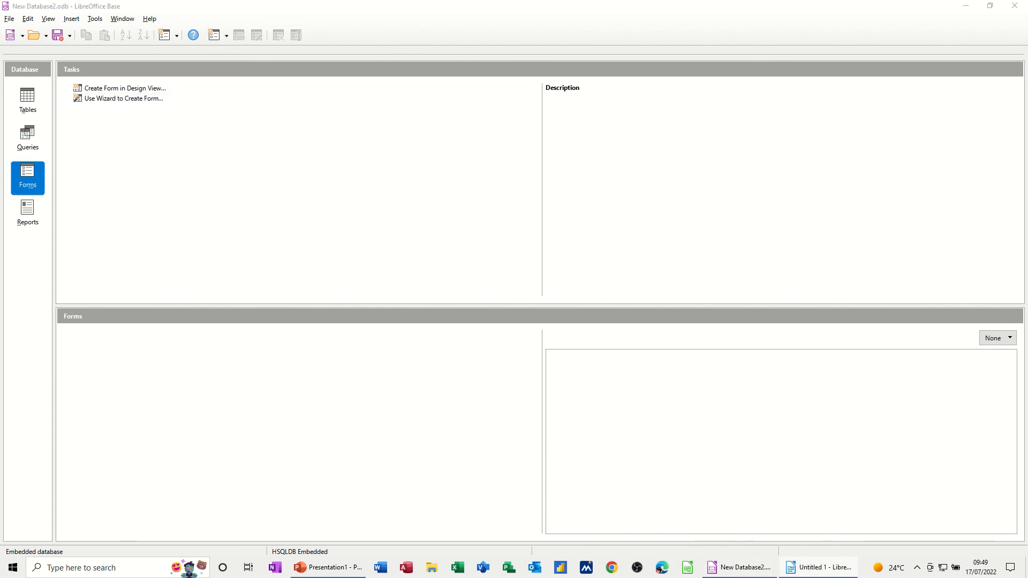
left_click_drag(894, 83, 512, 64)
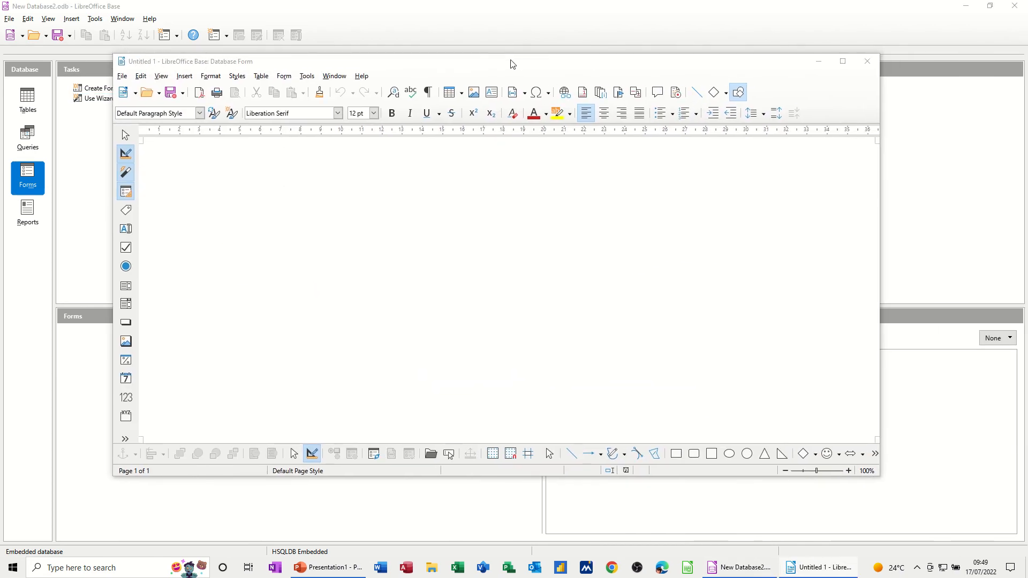
left_click_drag(1007, 121, 403, 165)
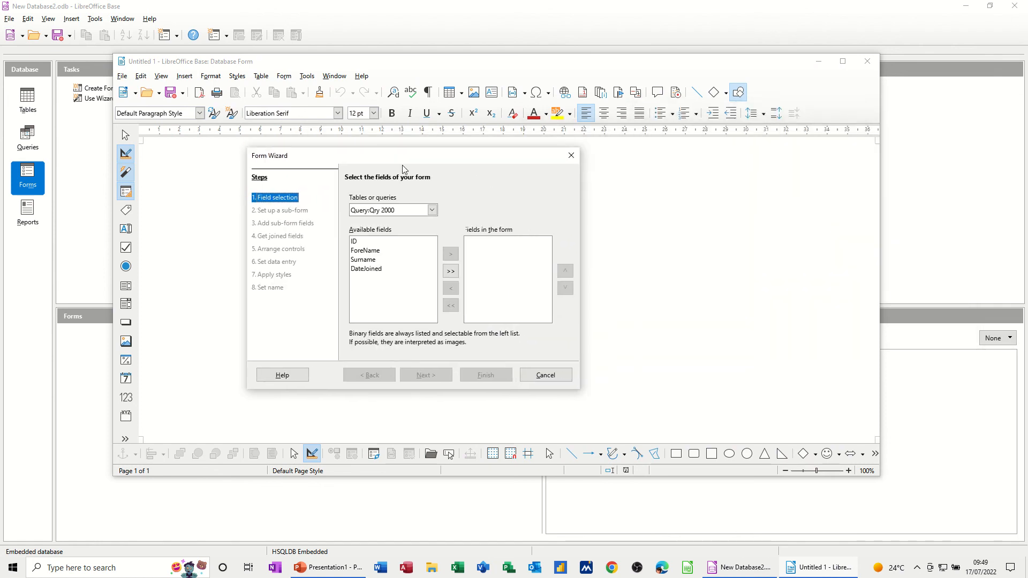
left_click(432, 210)
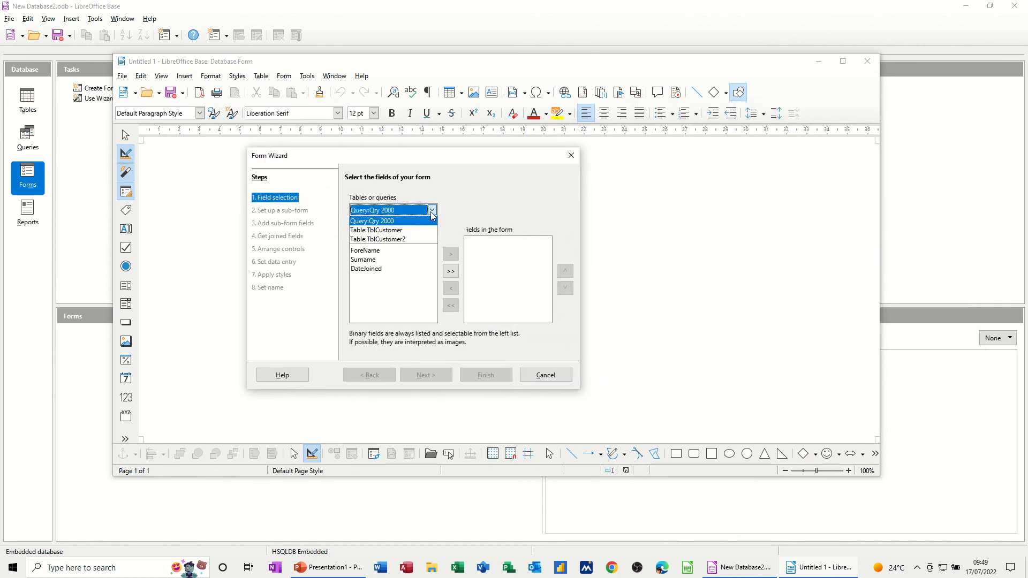
left_click(404, 239)
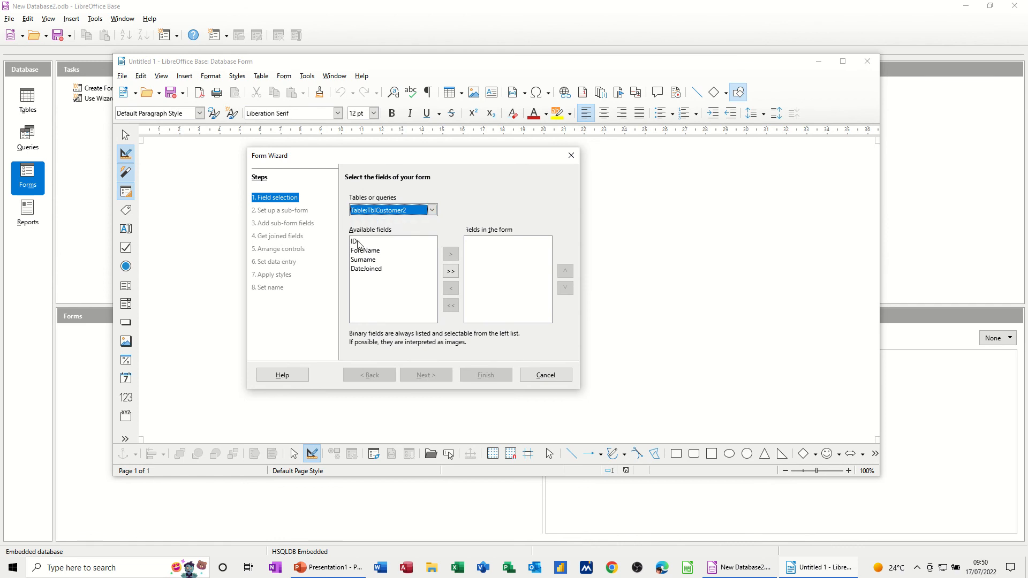
left_click(451, 271)
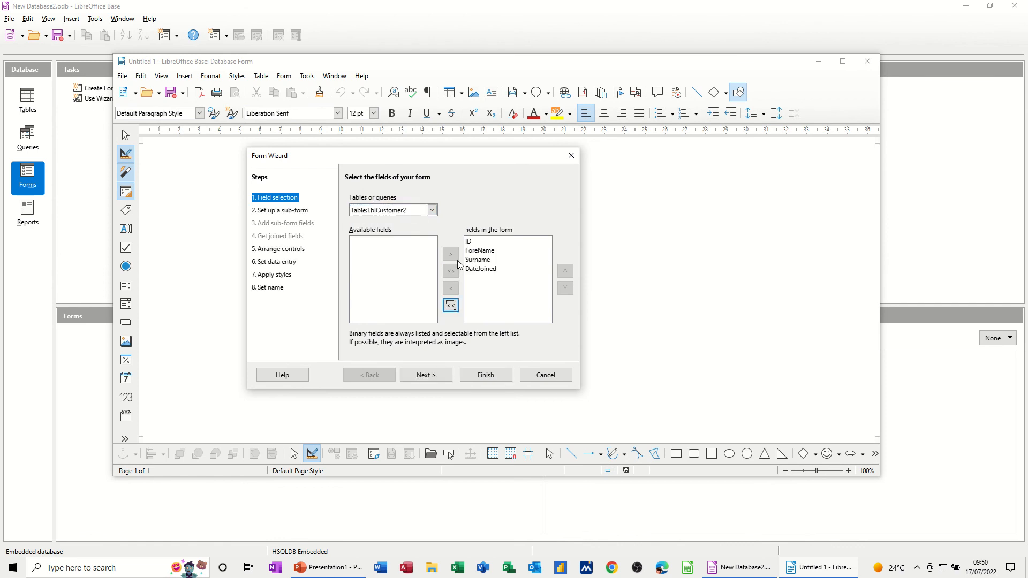
- Leave out a sub-form, try the main form arrangements and choose Columnar - Labels Left
left_click(424, 378)
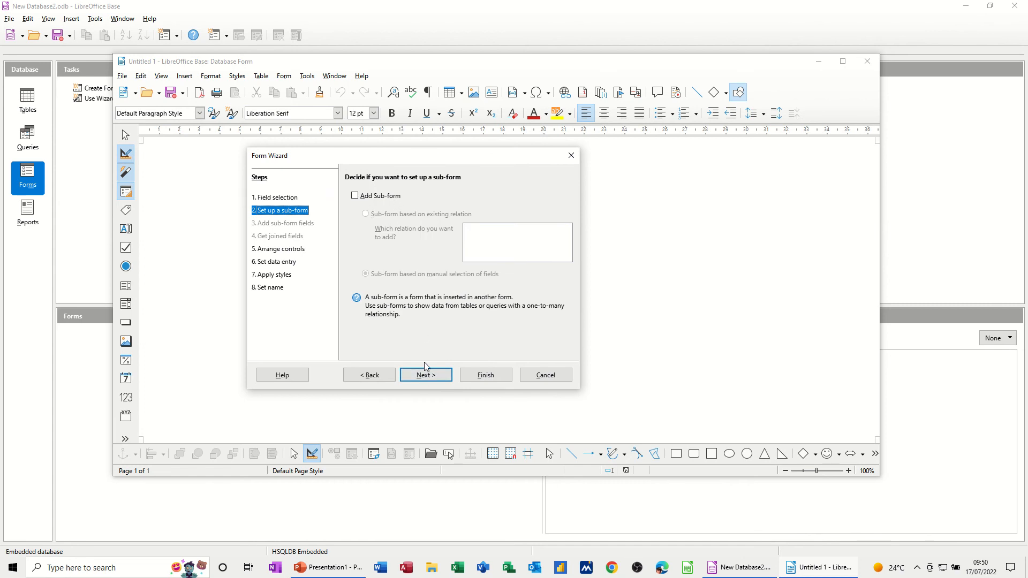
left_click(425, 377)
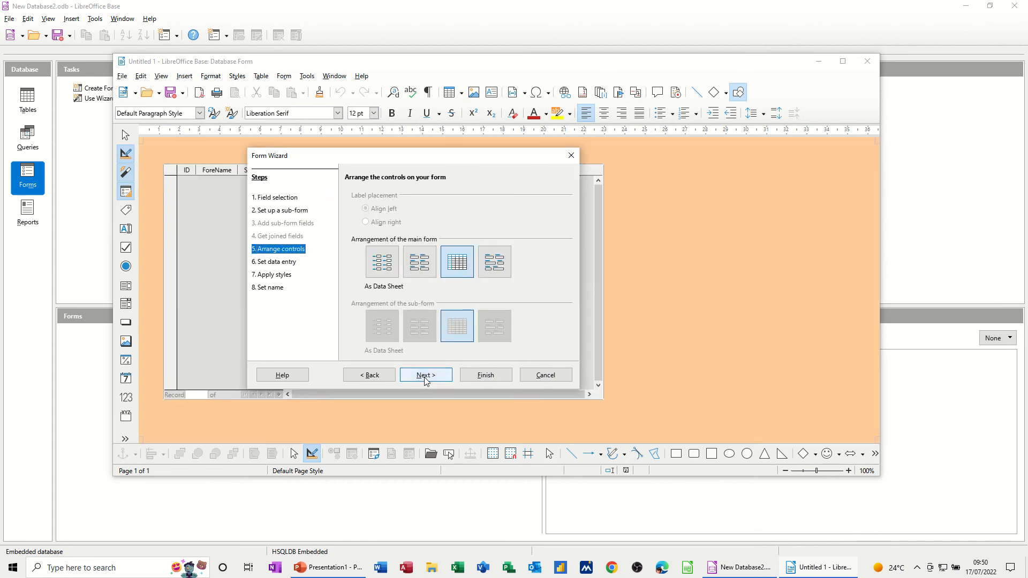
left_click(384, 271)
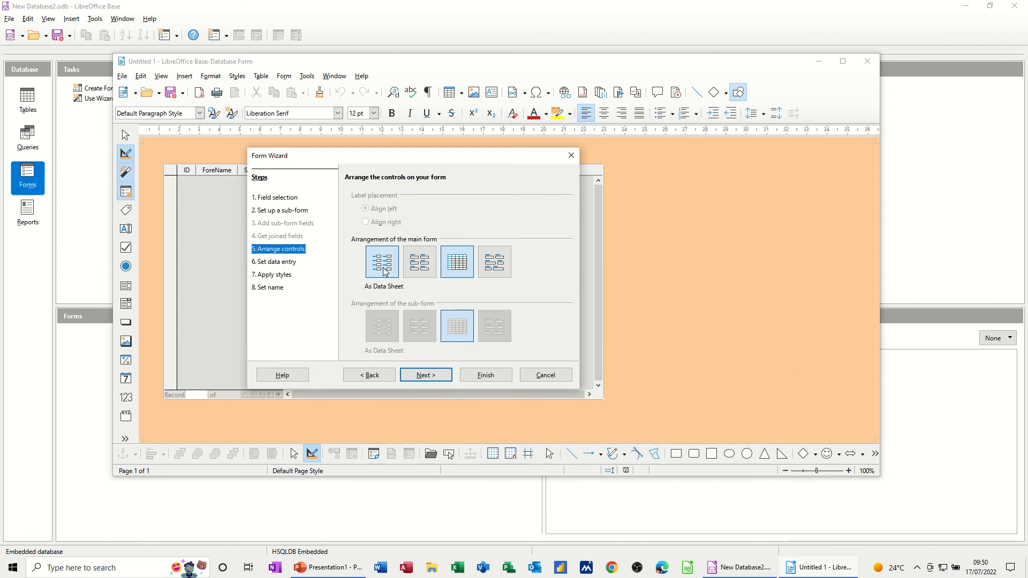
left_click_drag(399, 160, 554, 159)
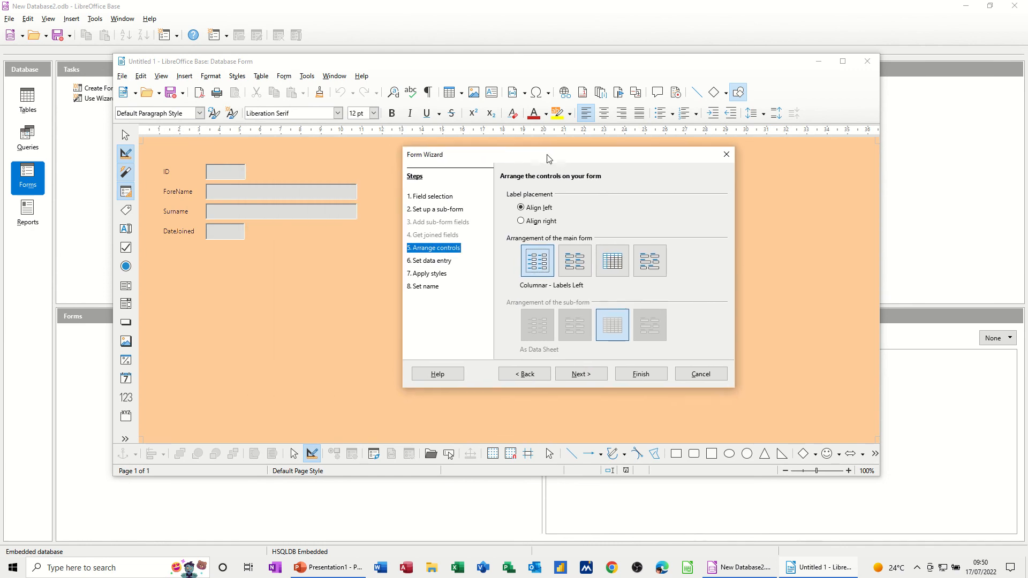
left_click(573, 267)
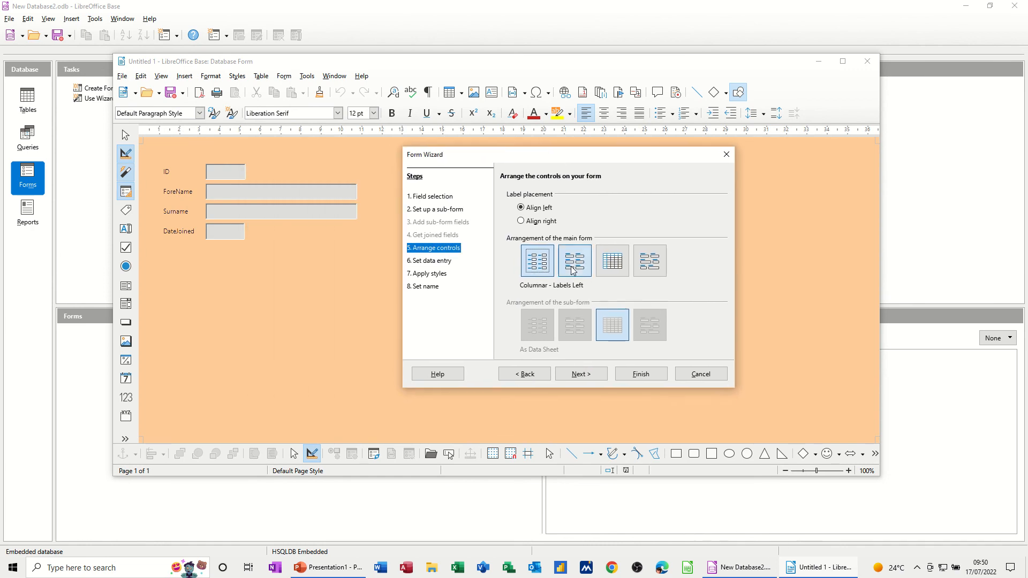
left_click(620, 270)
left_click(647, 272)
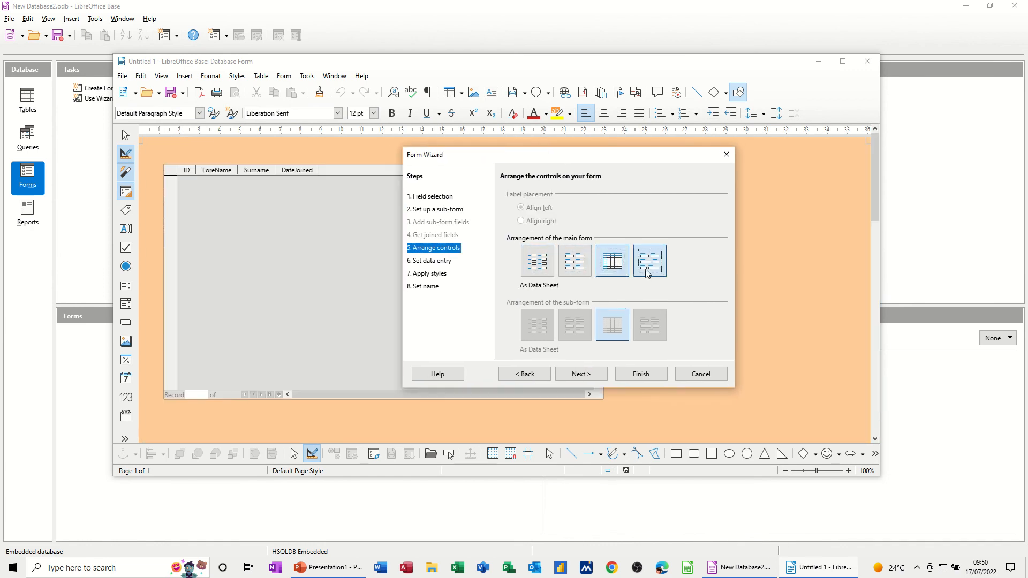
left_click(535, 259)
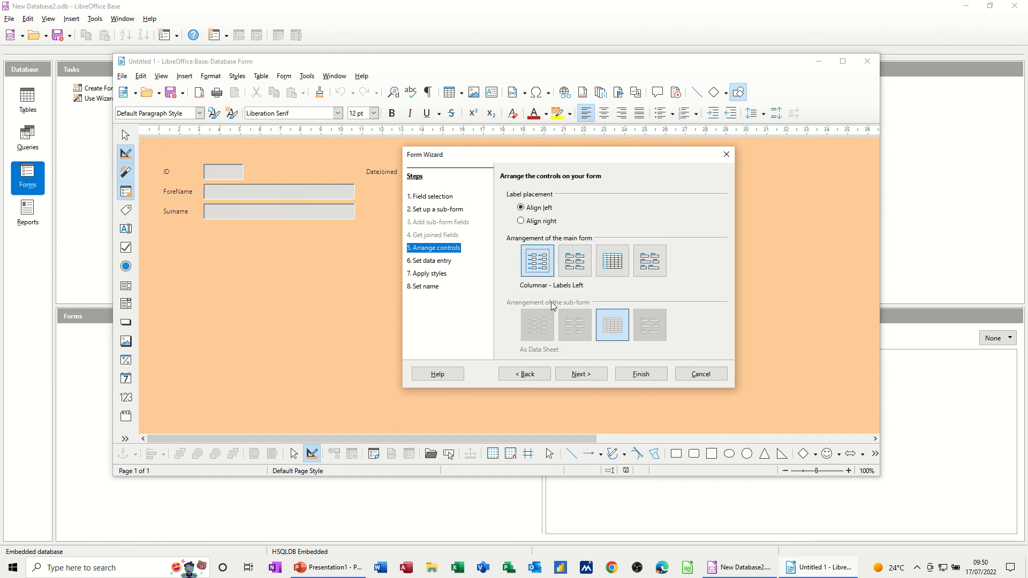
- Keep the form set to display all data, try several styles and apply the Dark style
left_click(580, 375)
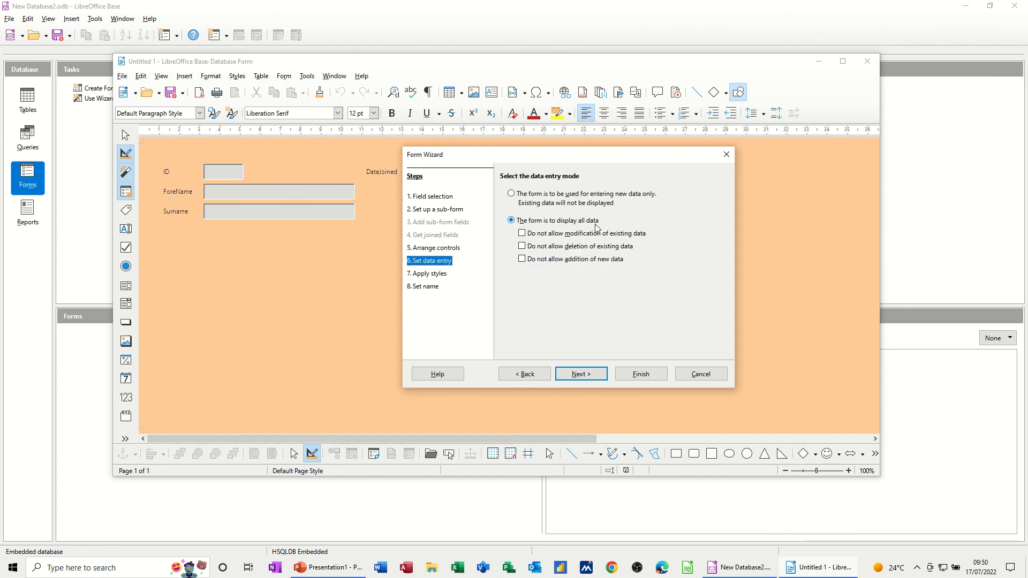
left_click(582, 376)
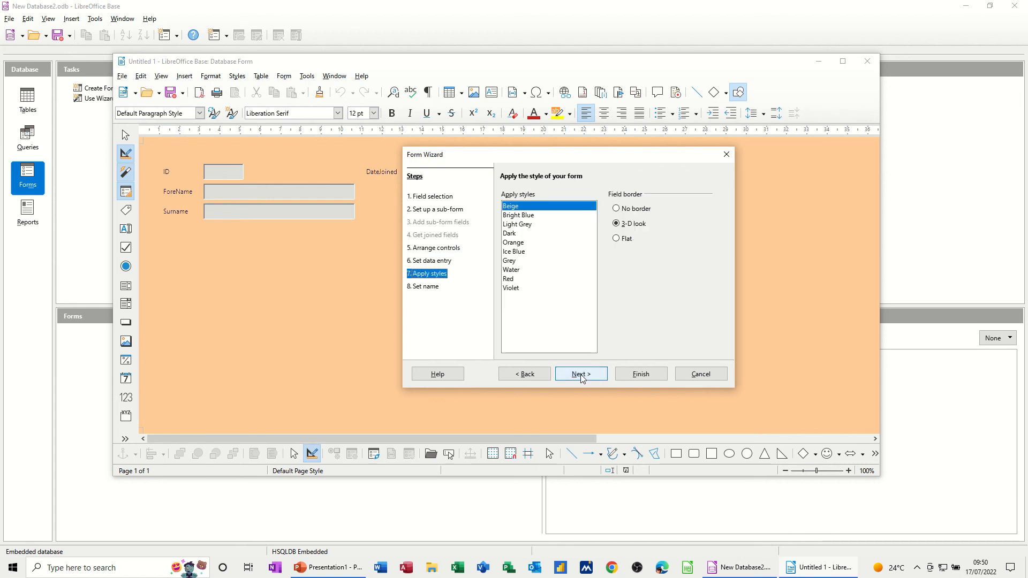
left_click(528, 216)
left_click(528, 225)
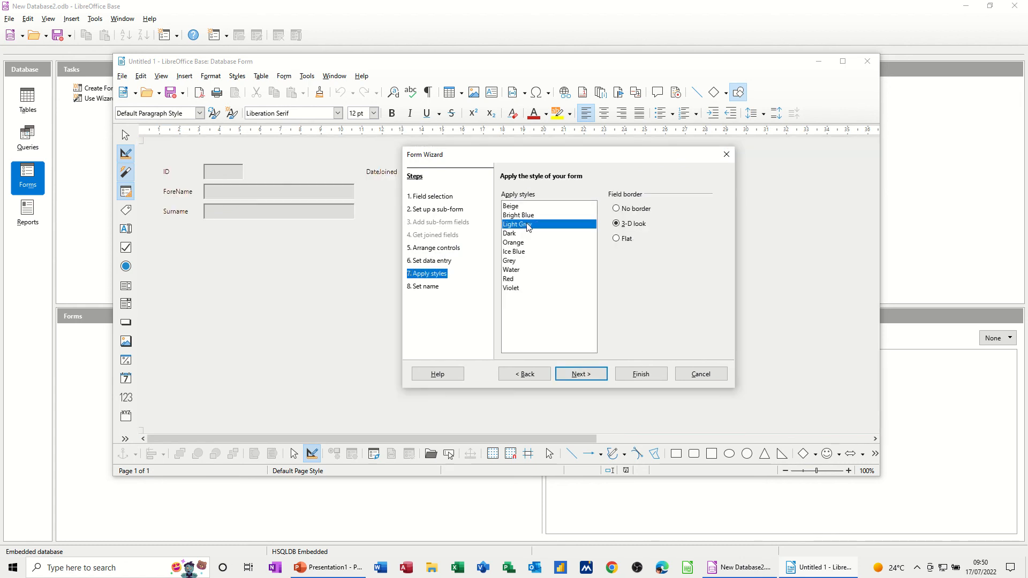
left_click(516, 236)
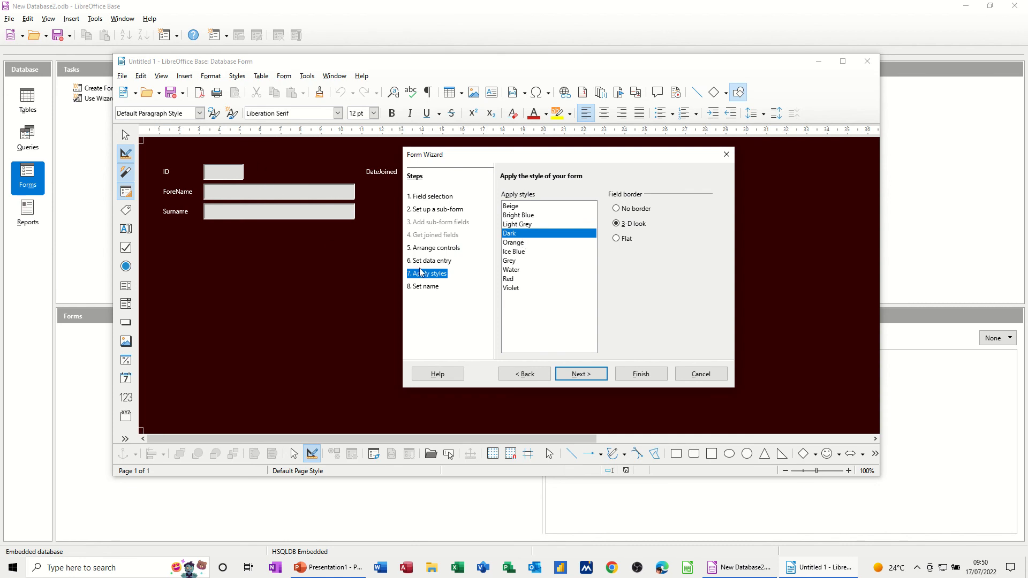
left_click(511, 242)
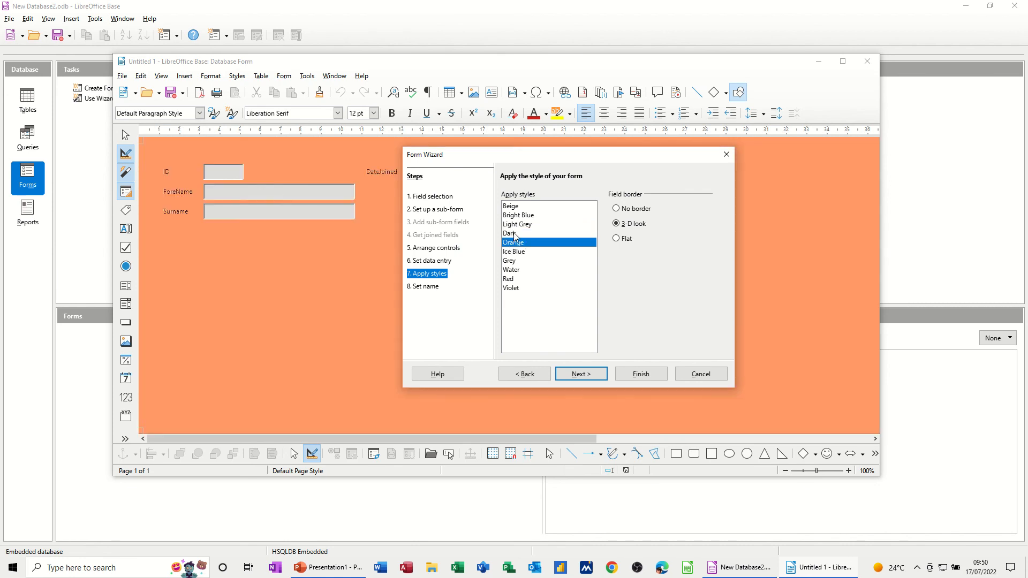
left_click(515, 233)
- Name the form FrmTblCustomer2 and finish the wizard, opening the form to work with it
left_click(574, 371)
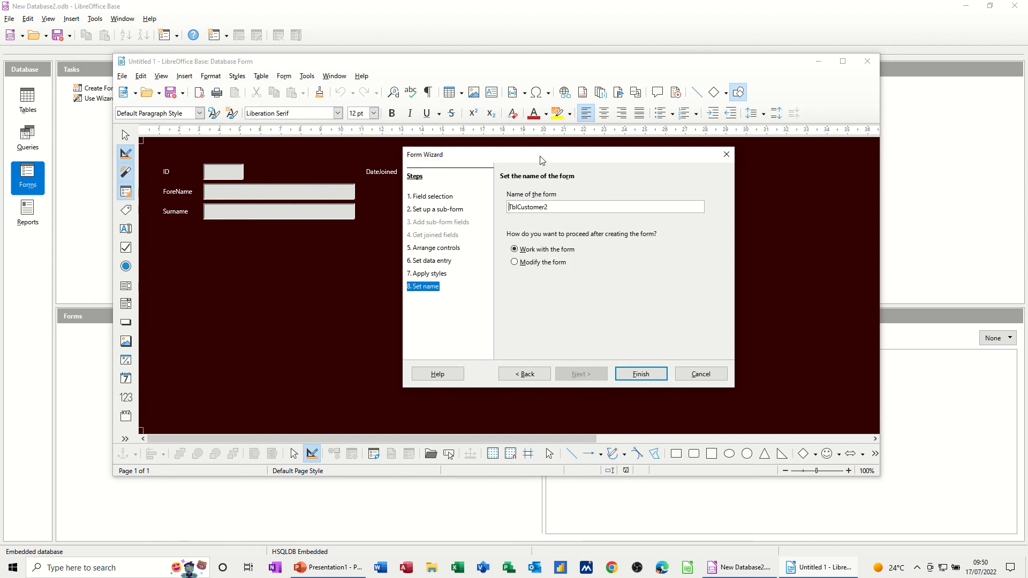
type("Frm")
left_click(643, 375)
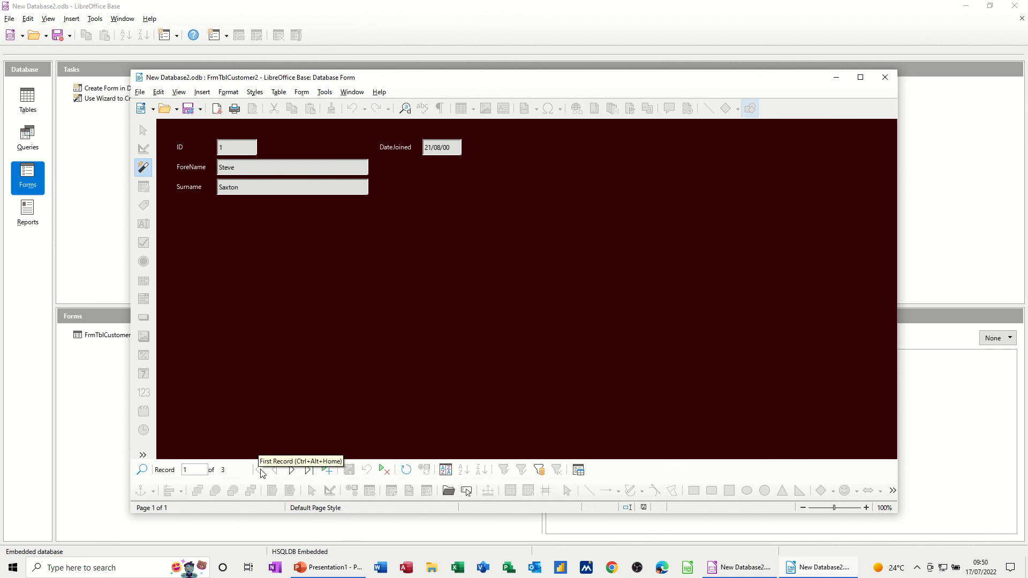
- Add a record through the form with the next ID, the customer's forename and surname, and DateJoined 01/02/1998, then close the form
left_click(326, 470)
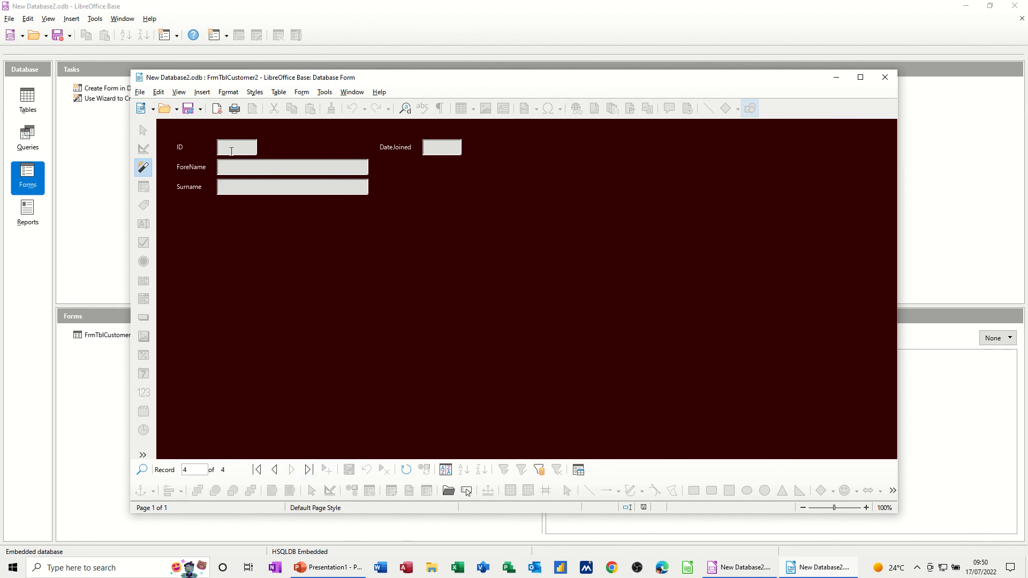
type("4")
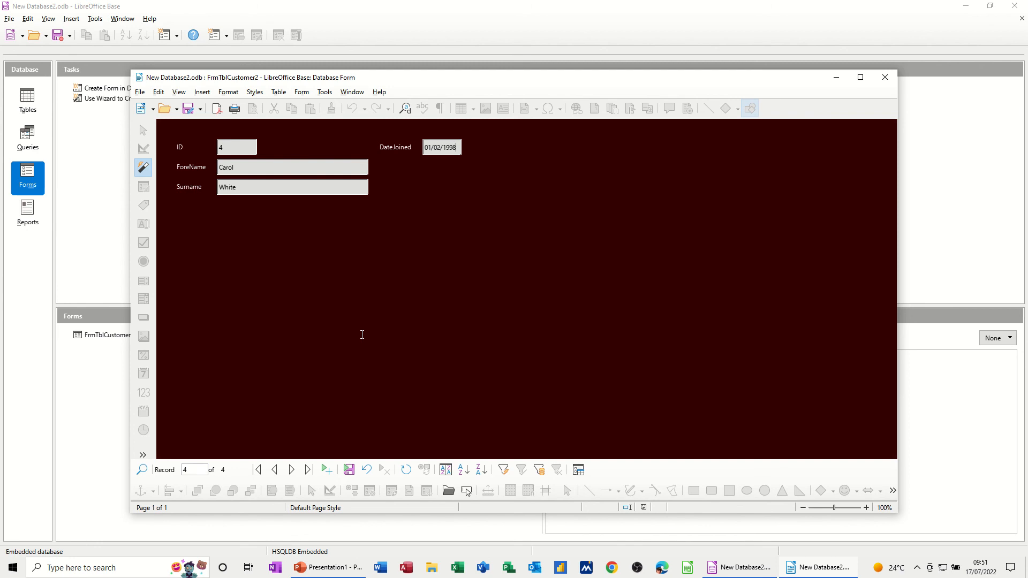
left_click(327, 471)
left_click(885, 77)
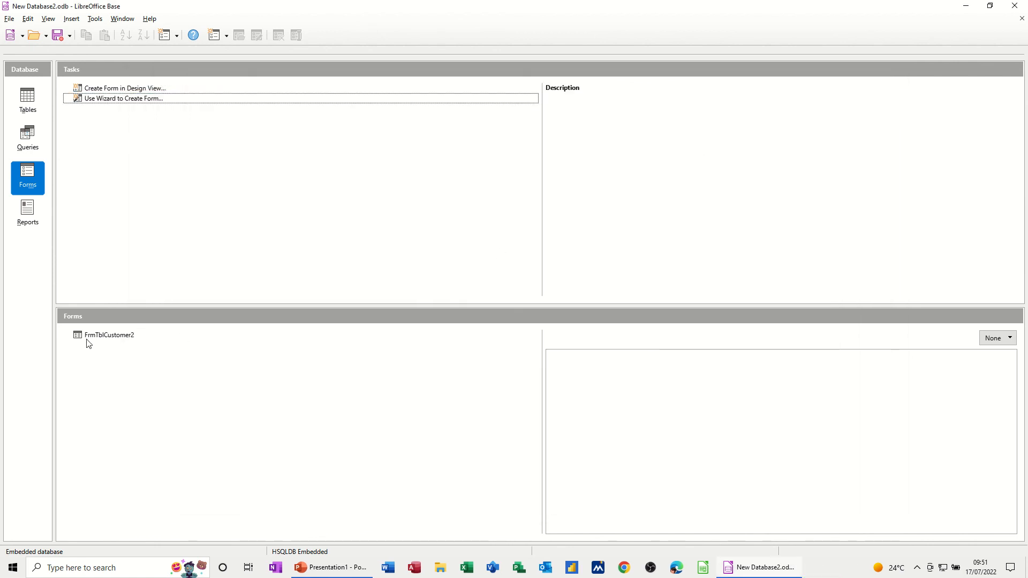
- Check the added record by viewing the form FrmTblCustomer2 and the table TblCustomer2, closing each one
double_click(101, 336)
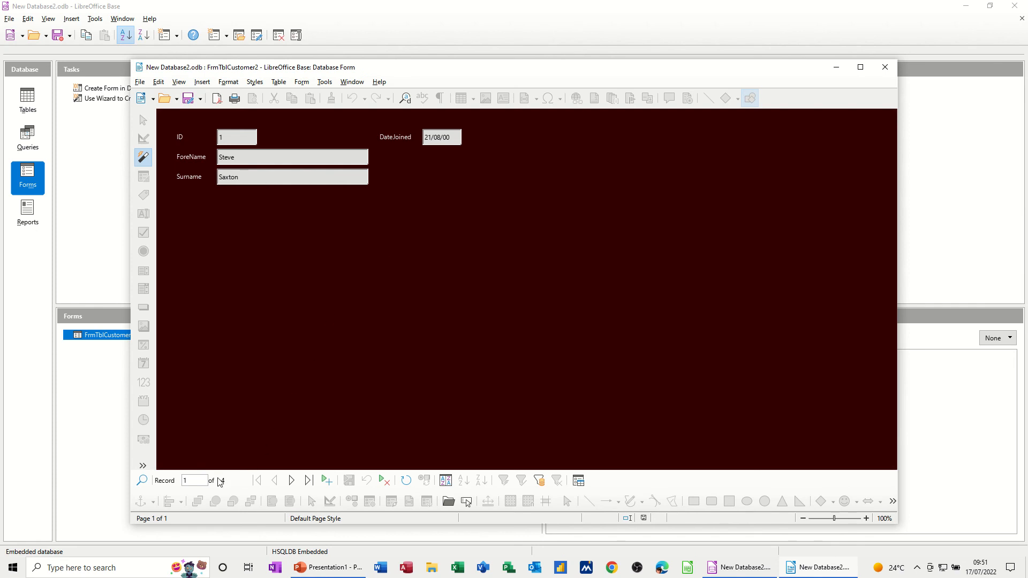
left_click(885, 67)
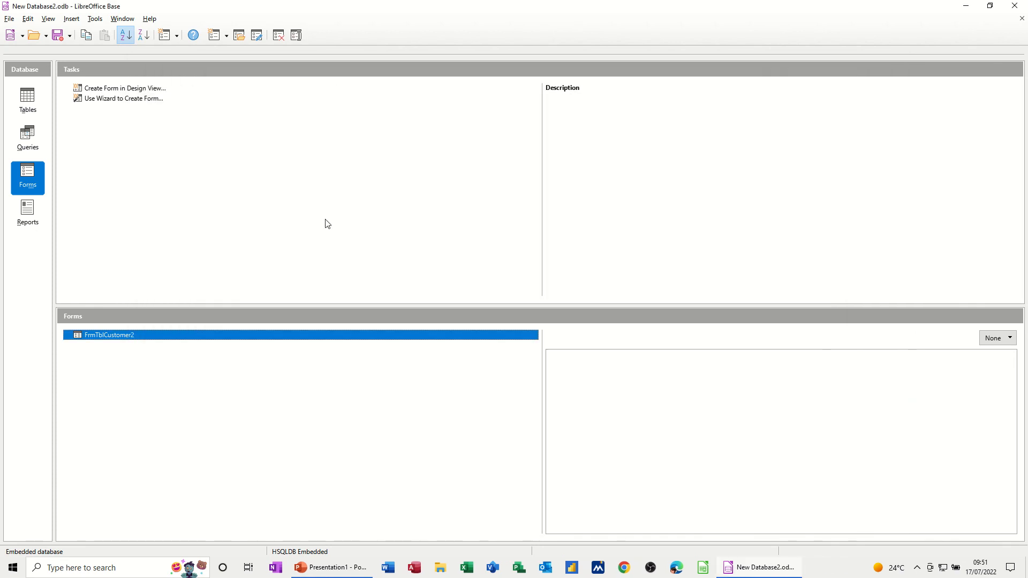
left_click(31, 108)
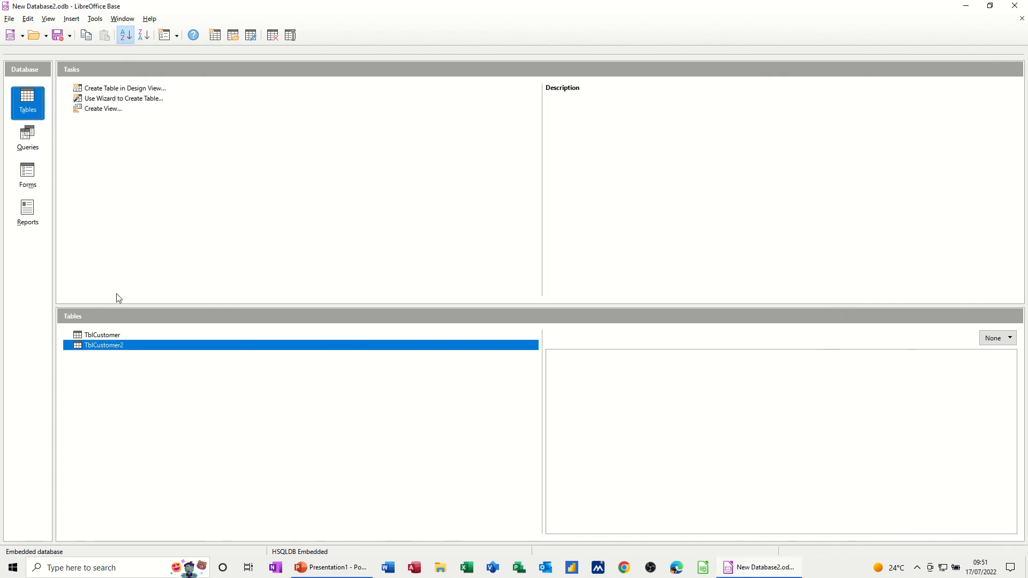
double_click(112, 345)
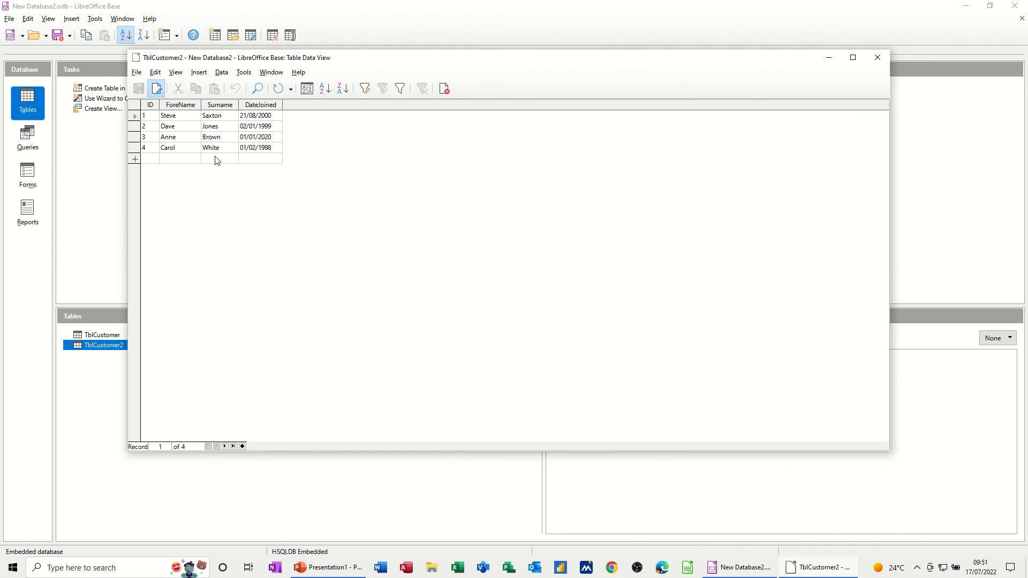
left_click(877, 57)
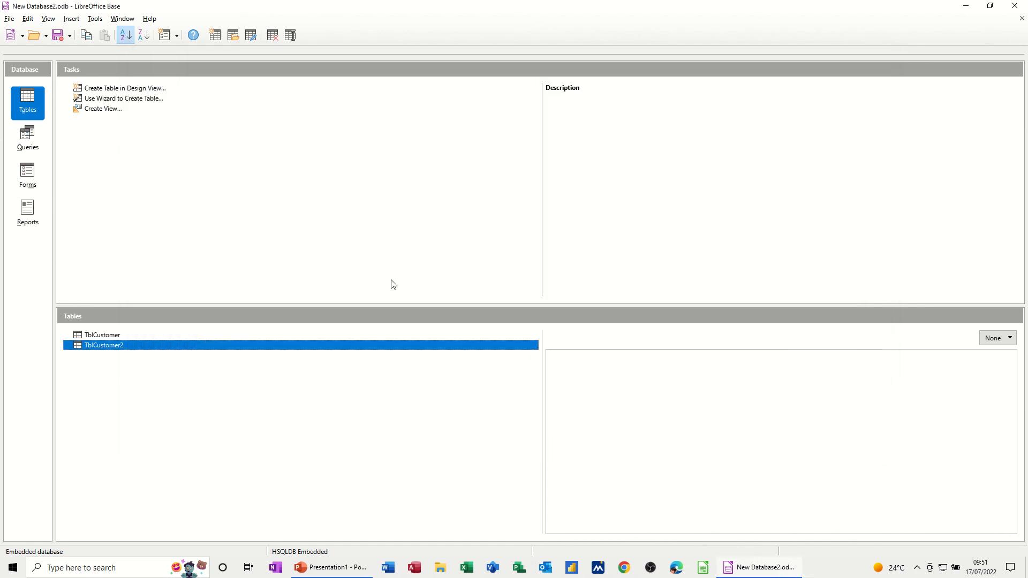
- Start the report wizard, use Query: Qry 2000 as the source and include all of its fields in the report
left_click(27, 213)
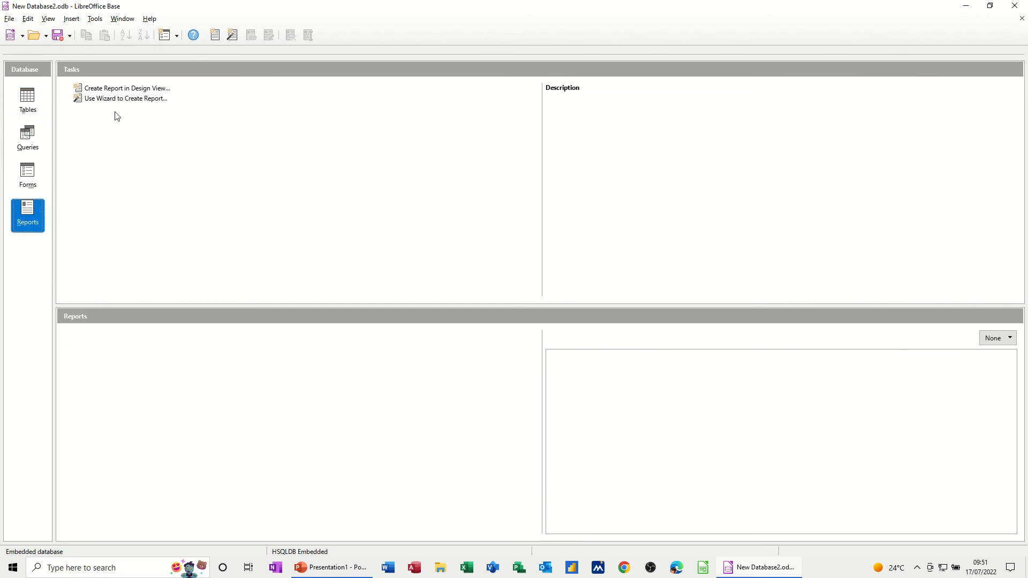
left_click(111, 98)
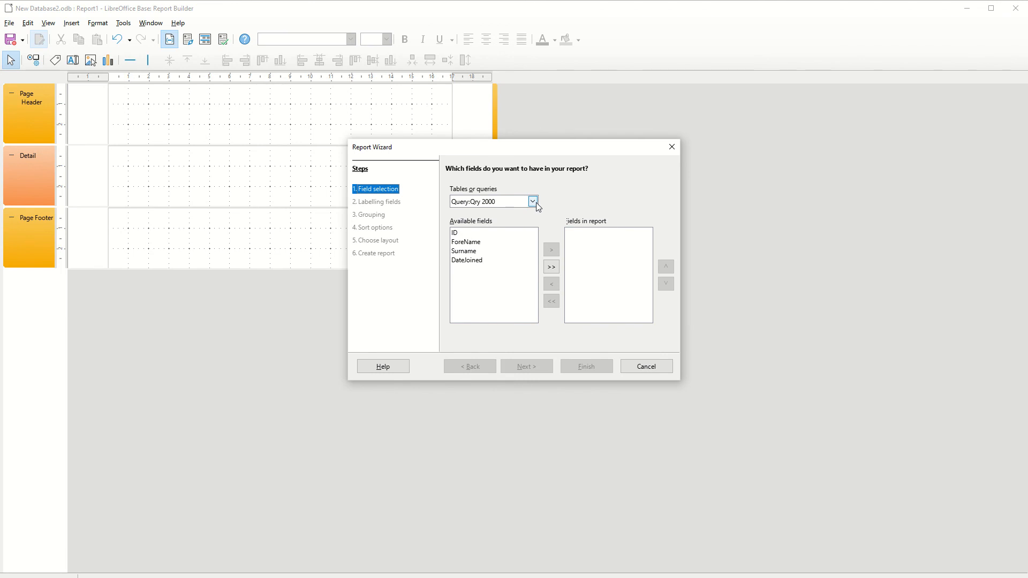
left_click(536, 202)
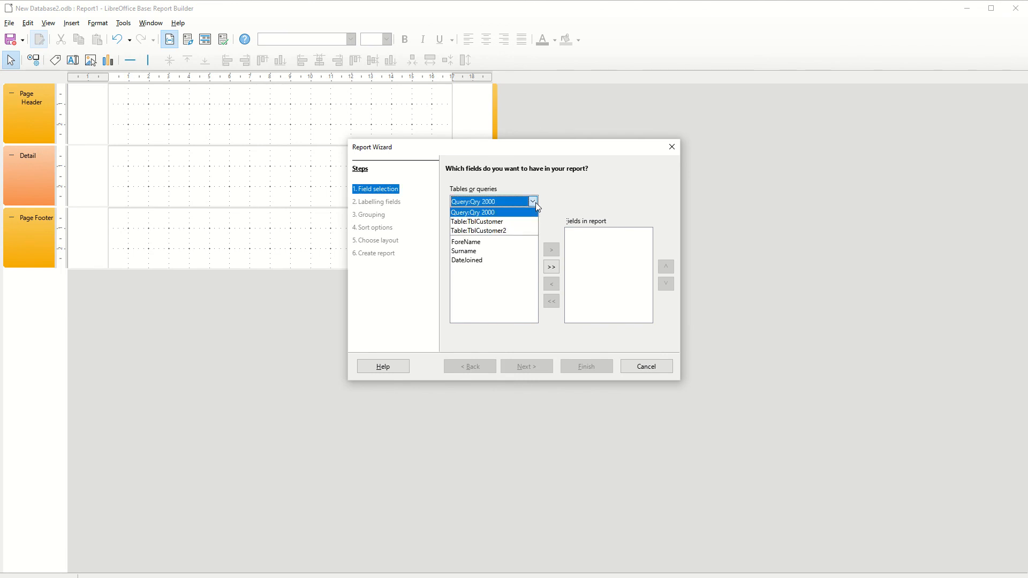
left_click(465, 213)
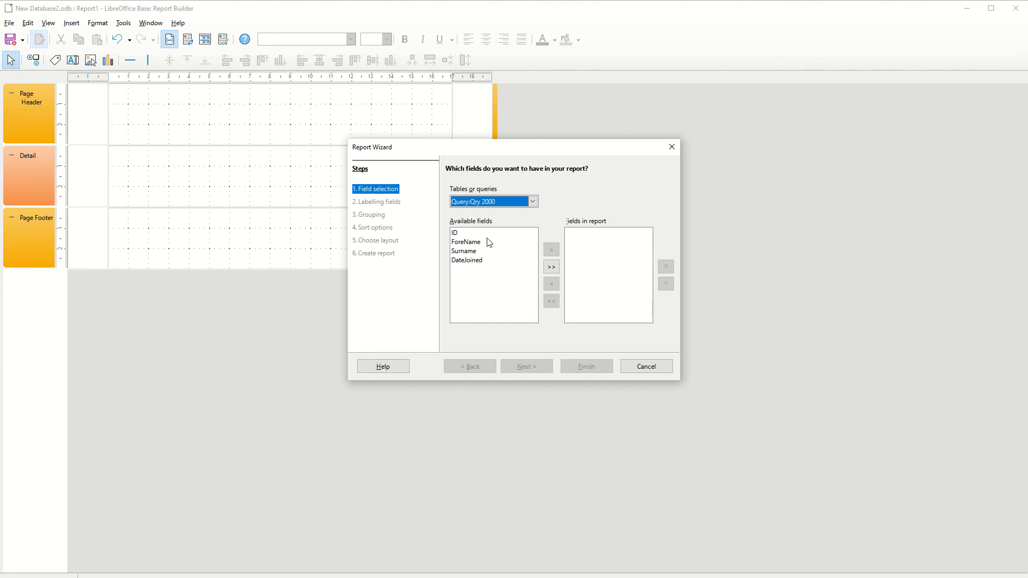
left_click(457, 236)
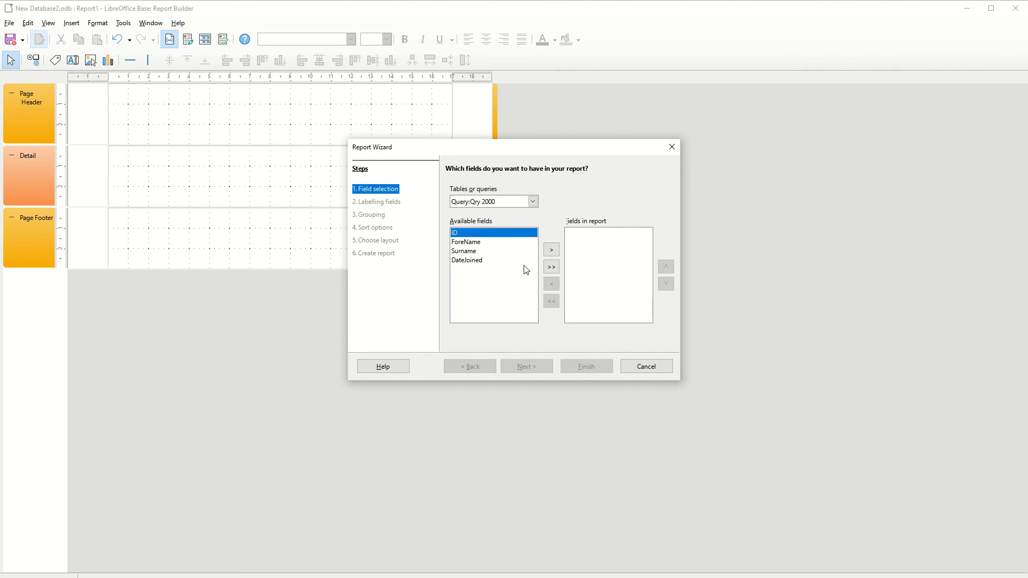
left_click(551, 267)
left_click(525, 367)
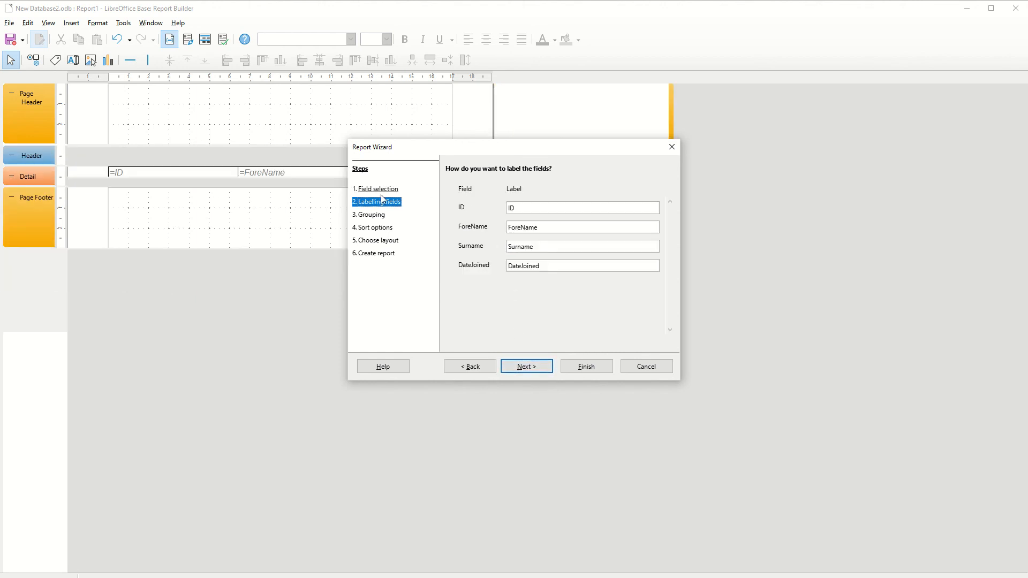
- Keep the default field labels and continue through the report wizard without adding grouping levels or sort fields
left_click(520, 367)
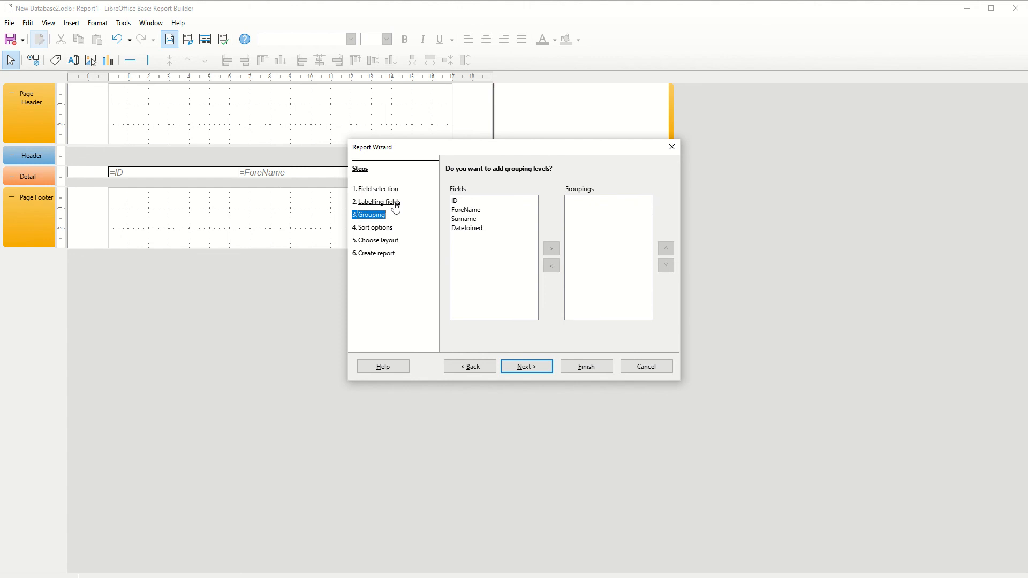
left_click(530, 367)
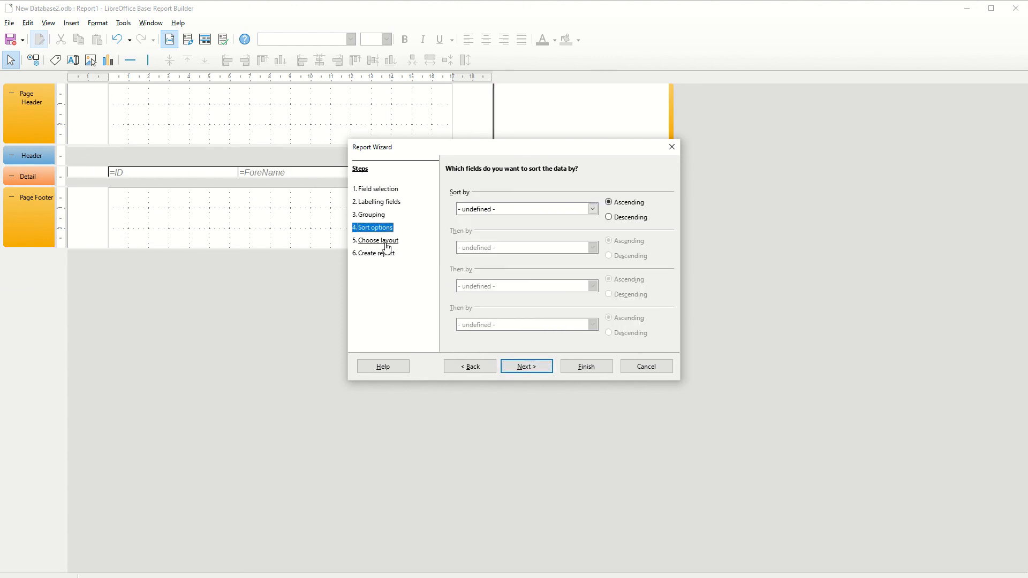
left_click(527, 369)
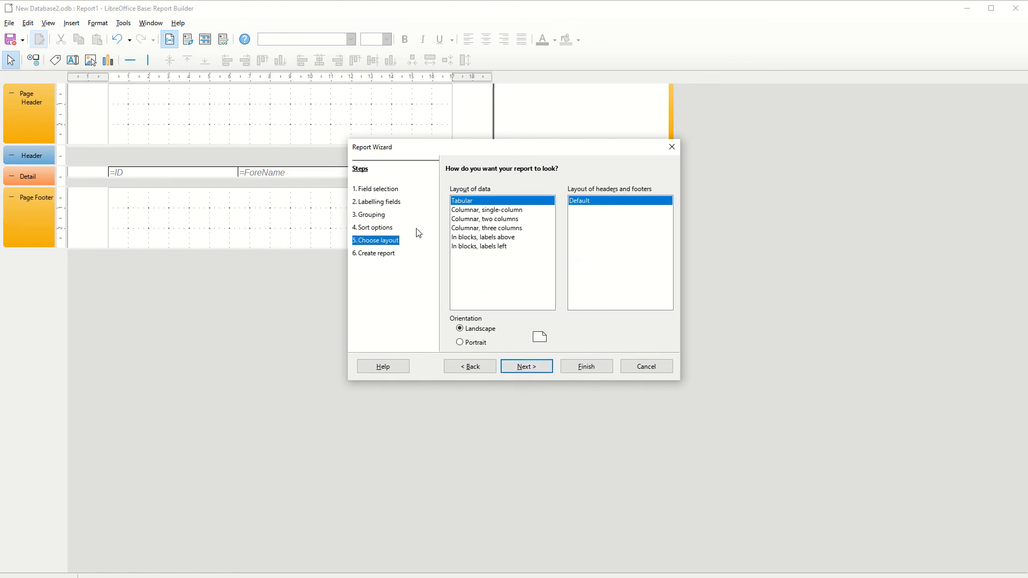
- Try the single-, two- and three-column columnar data layouts, then apply the Tabular layout with Landscape orientation
left_click(465, 212)
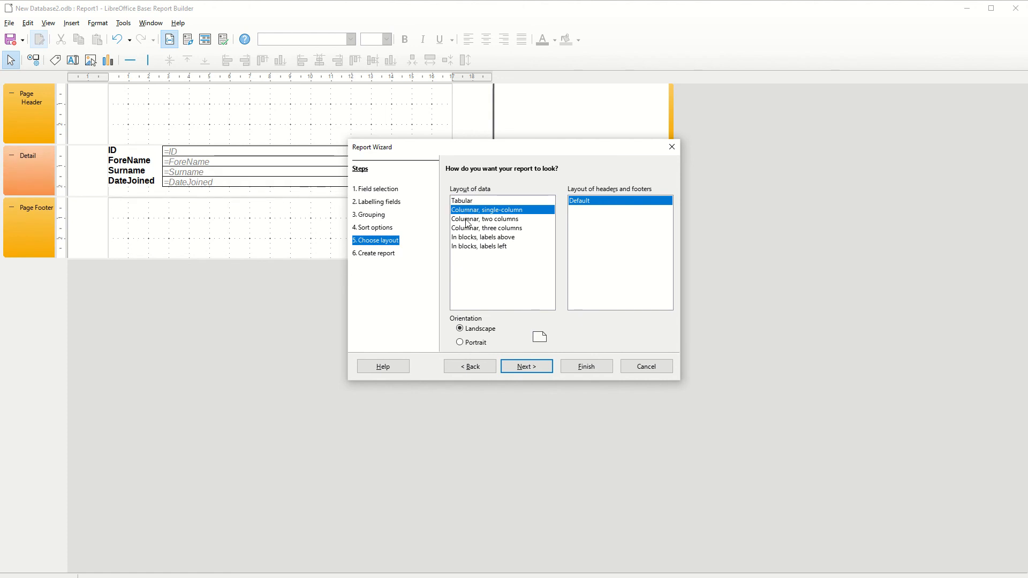
left_click(468, 222)
left_click(467, 232)
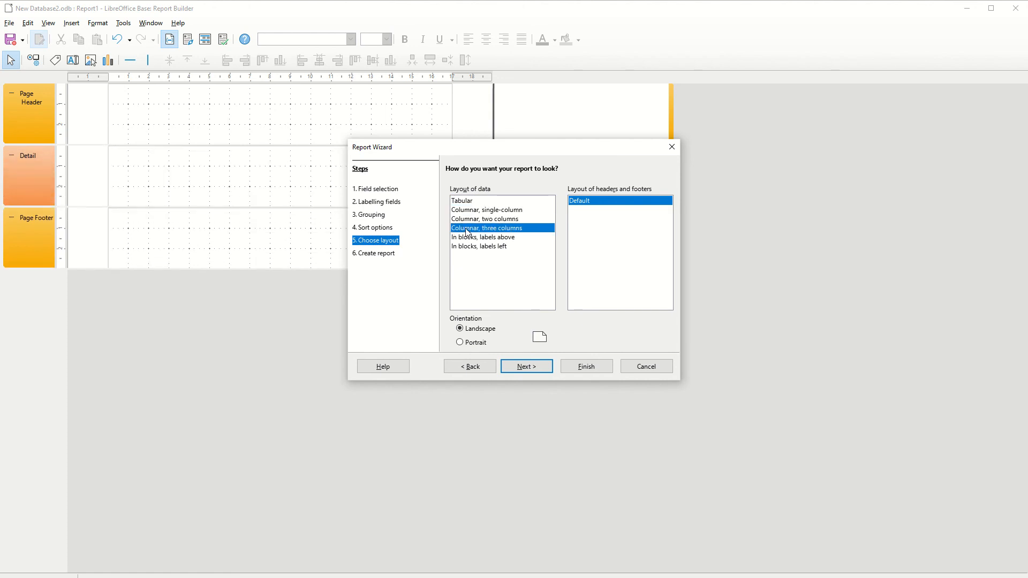
left_click(464, 201)
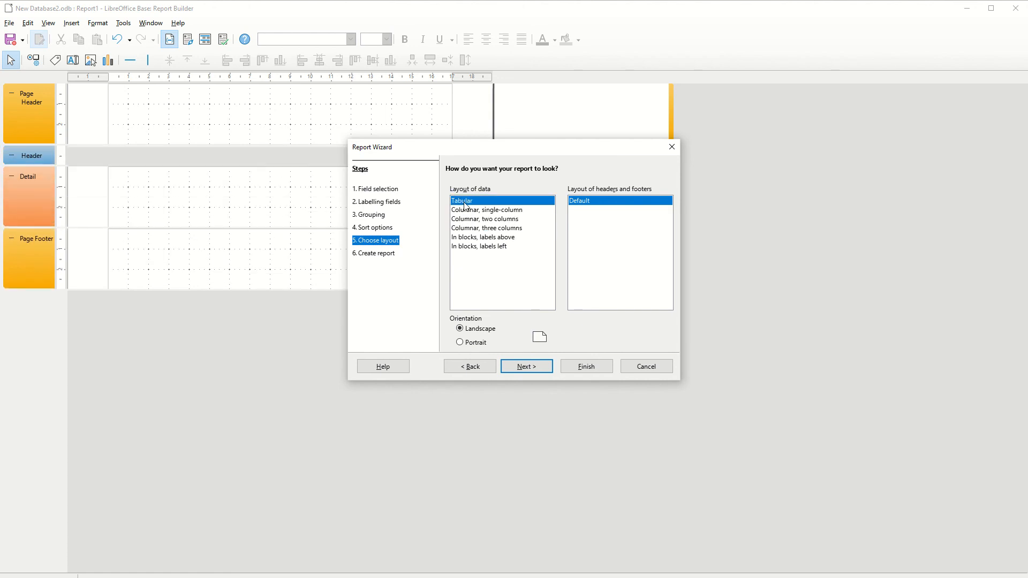
left_click(522, 366)
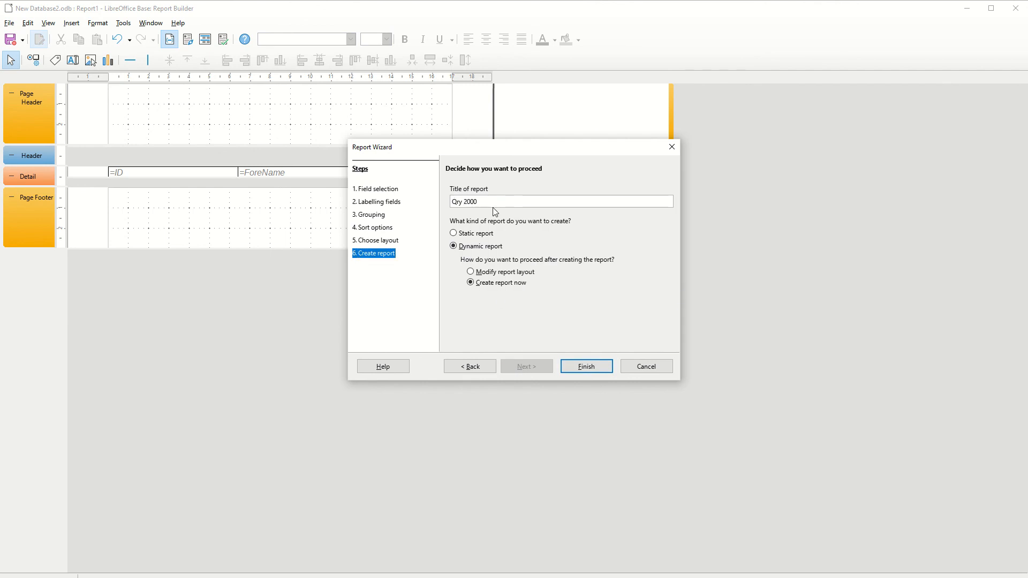
- Title the report RptQry2000 and finish the wizard as a dynamic report that is created immediately
key("BackSpace")
type("Rpt")
left_click(585, 367)
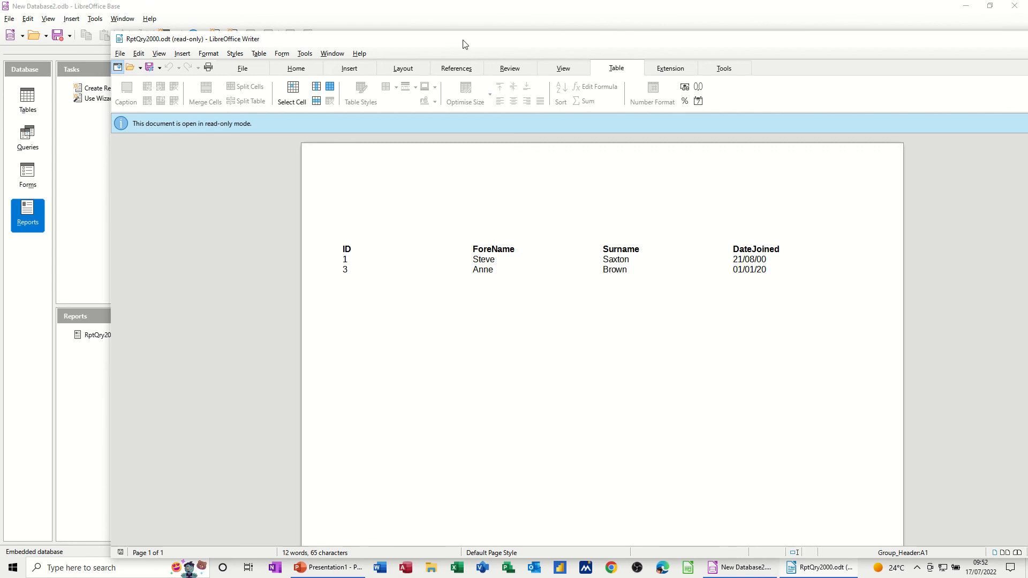
- Reposition the generated report's window to view the whole report, then close it
left_click_drag(460, 43, 390, 36)
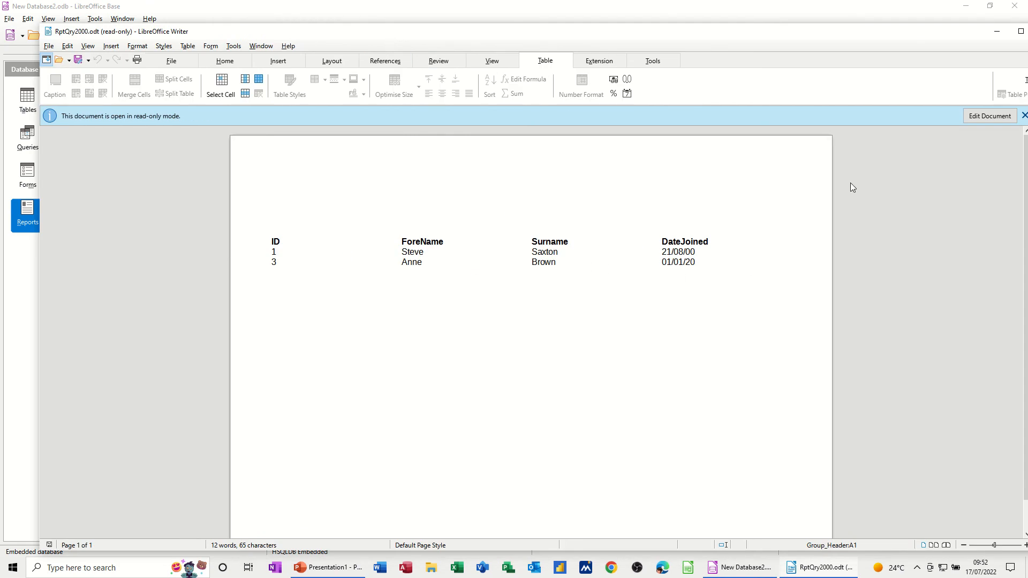
left_click_drag(900, 33, 838, 44)
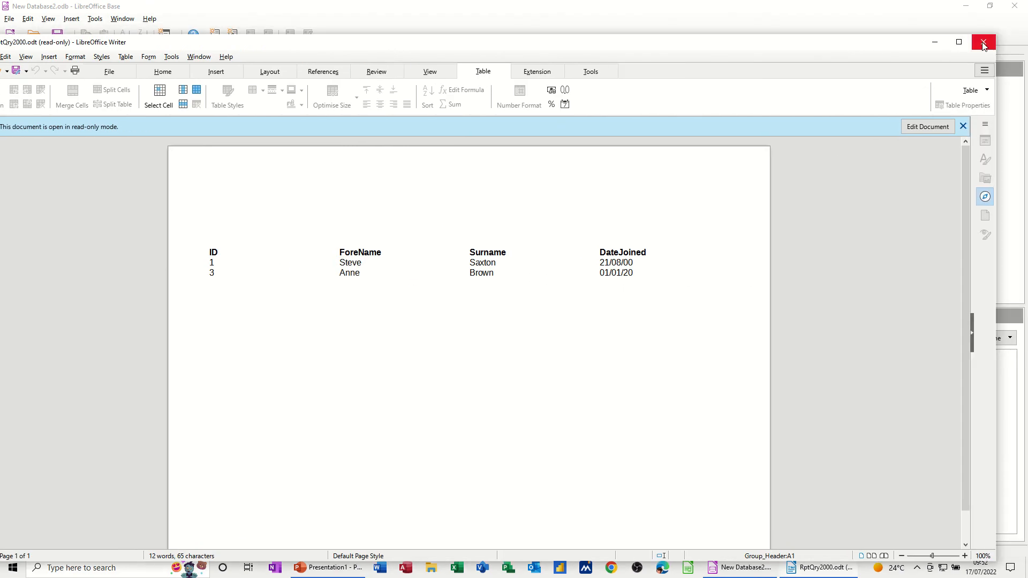
left_click(982, 42)
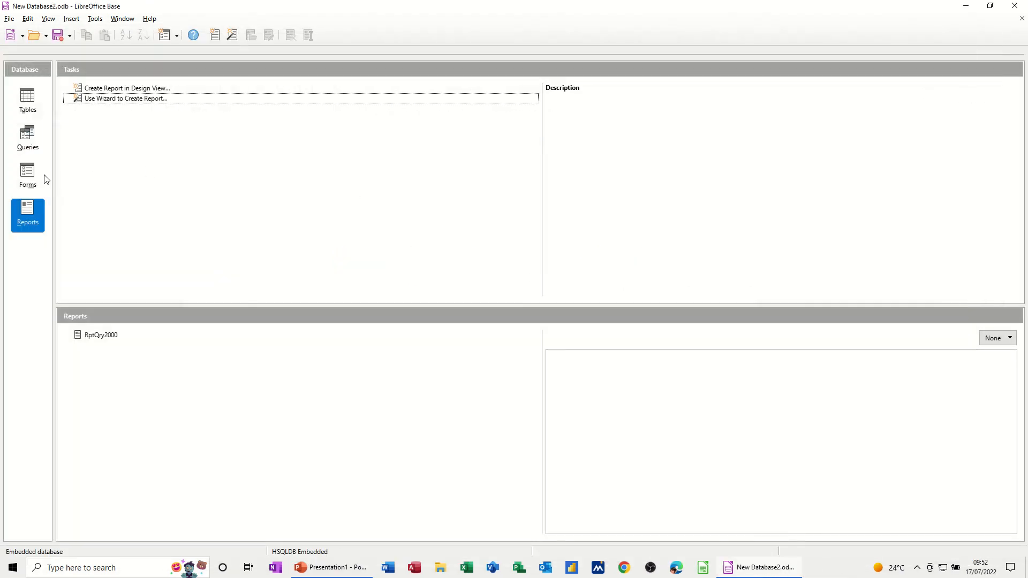
- Add a record through the form FrmTblCustomer2 with the next ID, the customer's forename and surname, and DateJoined 1/1/2001, then close the form
left_click(30, 173)
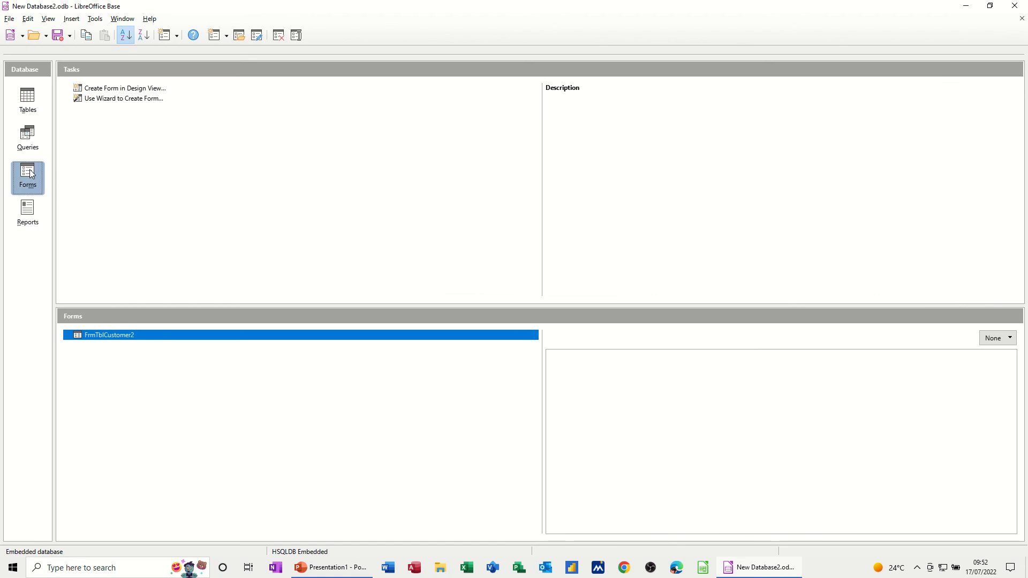
double_click(117, 337)
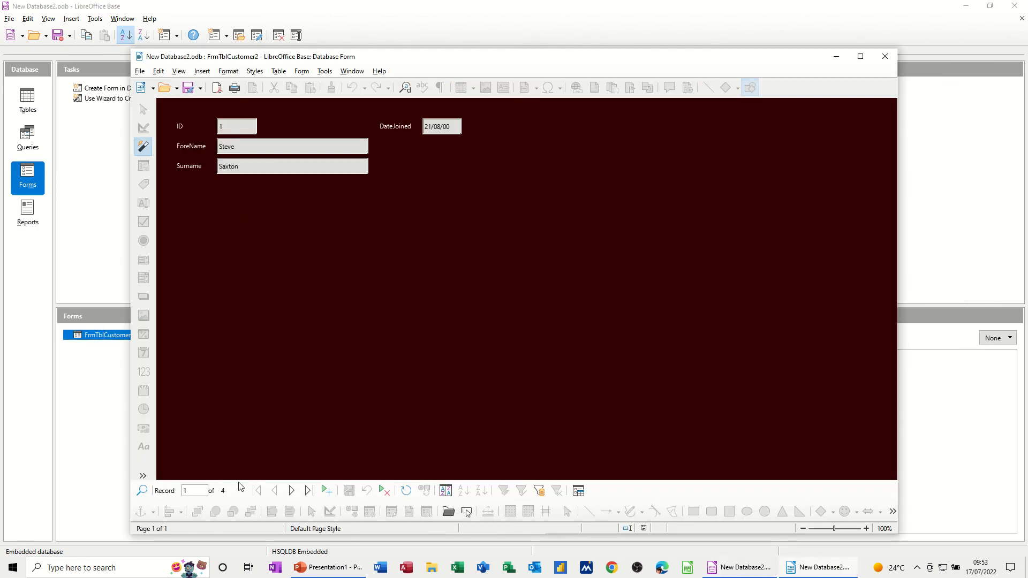
left_click(321, 491)
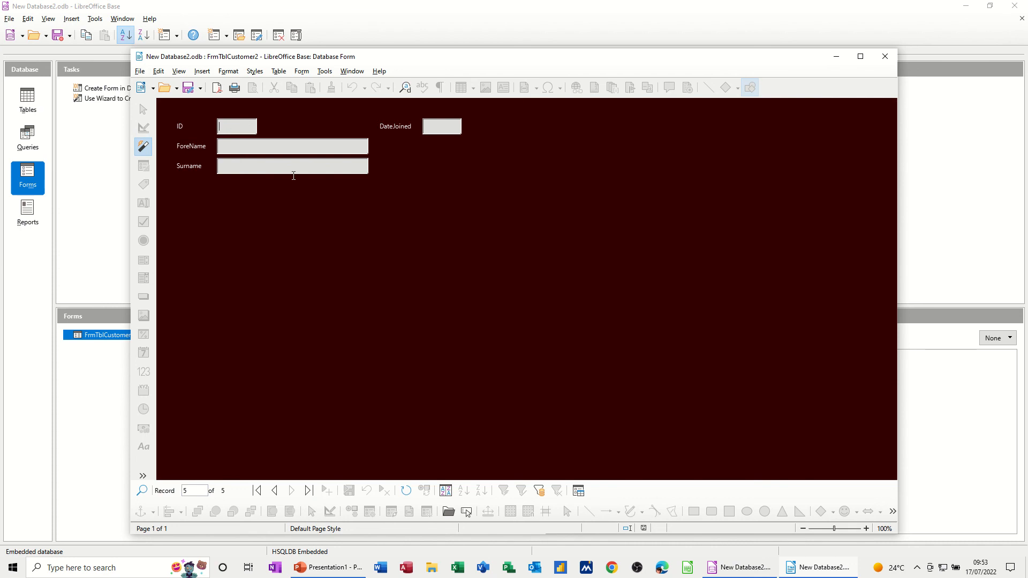
key("Tab")
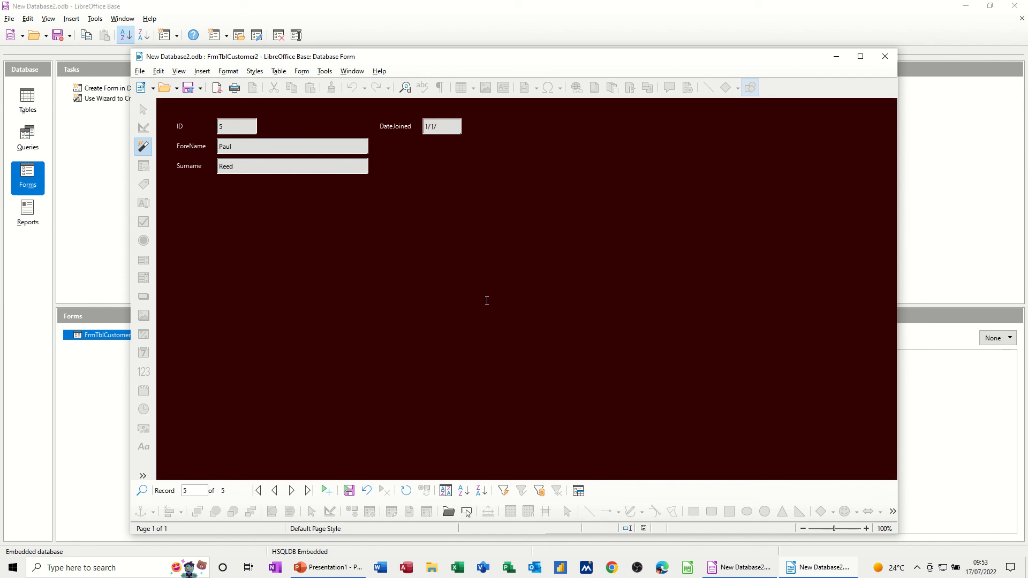
type("001")
left_click(327, 491)
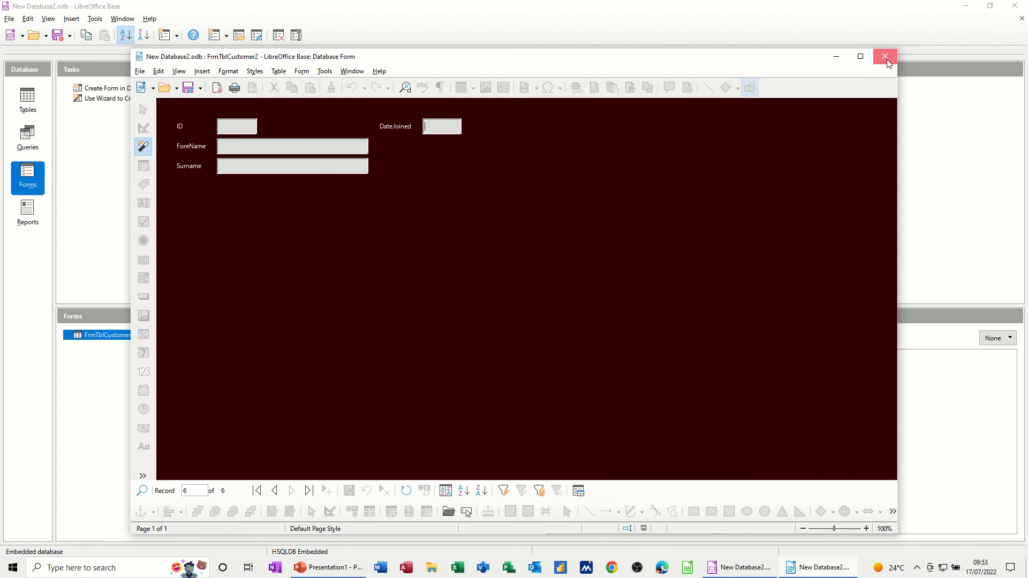
left_click(885, 56)
- Check for the added record in the report RptQry2000 and the query Qry 2000, closing each one
left_click(27, 214)
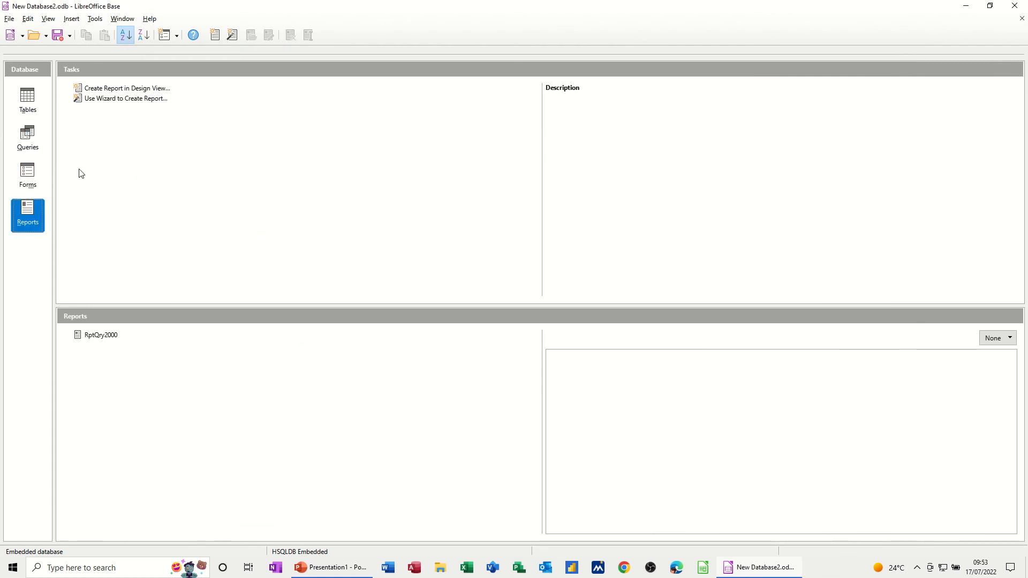
double_click(97, 336)
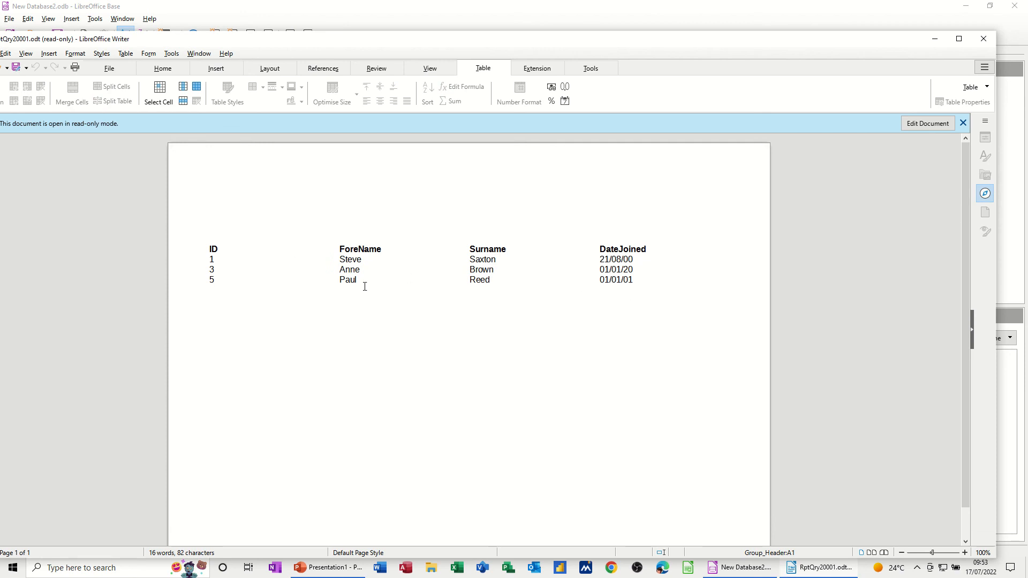
left_click(983, 38)
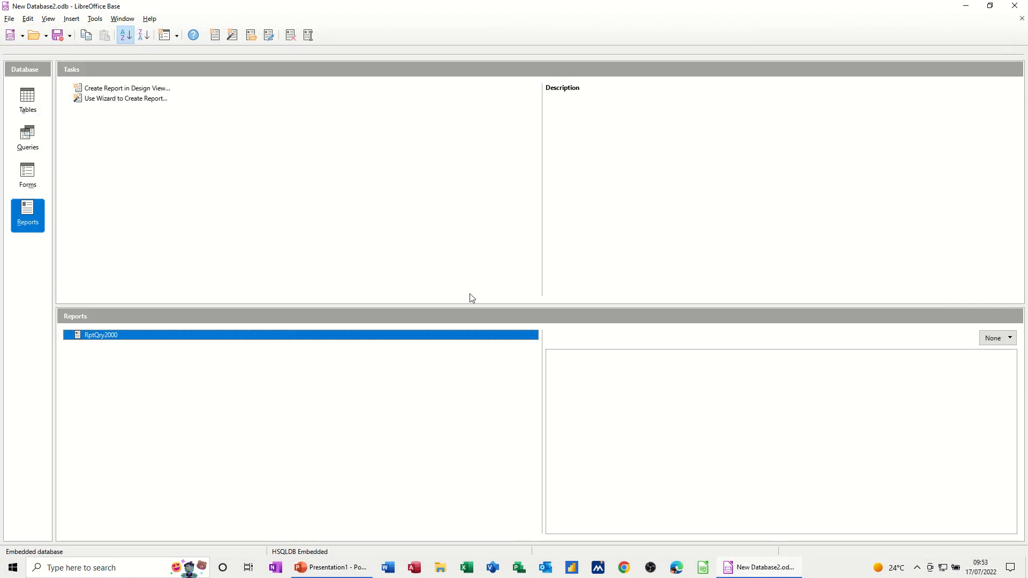
left_click(30, 142)
double_click(93, 340)
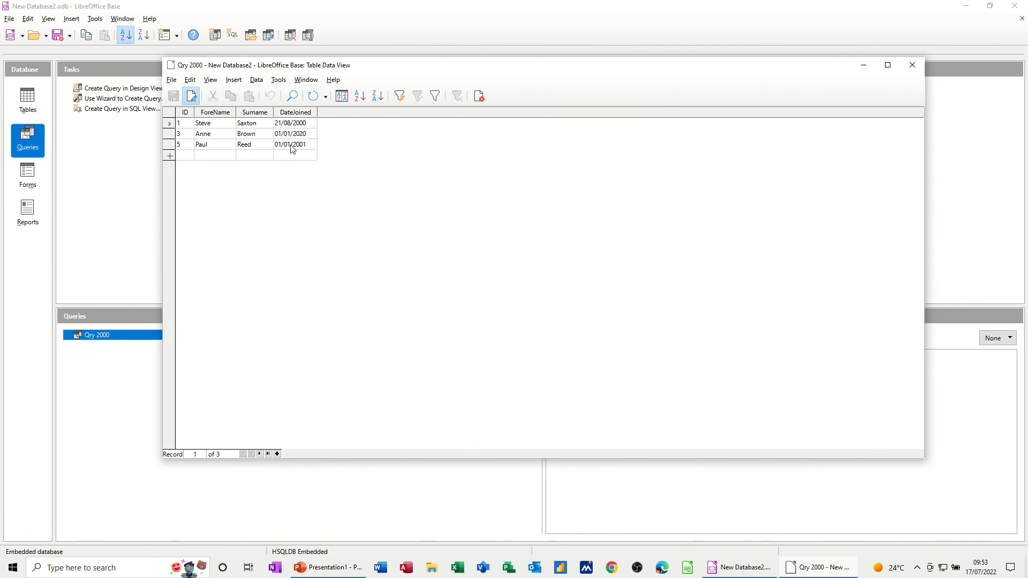
left_click(912, 65)
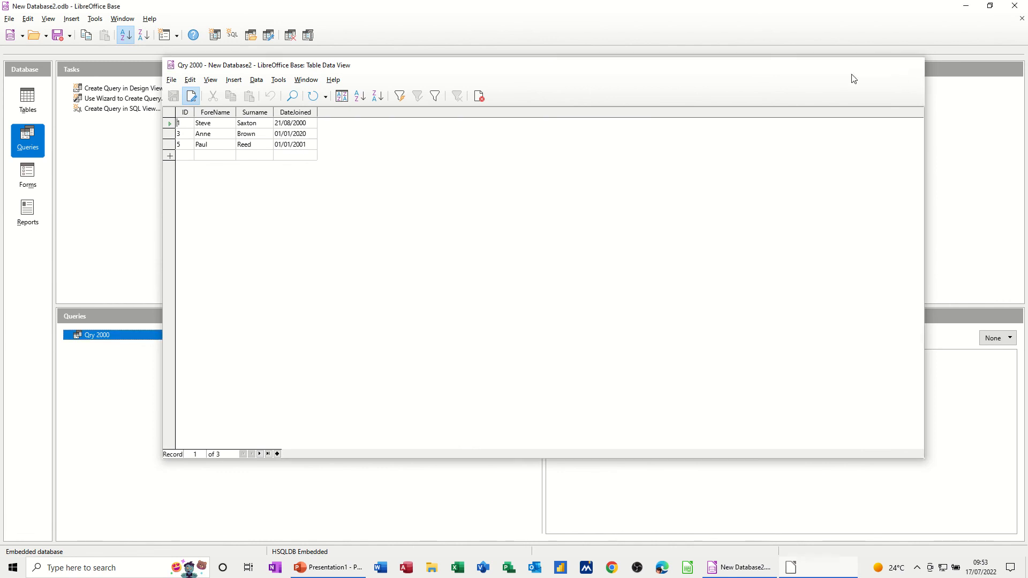
- Reopen the report RptQry2000 to compare its records with the query, then close it
left_click(35, 218)
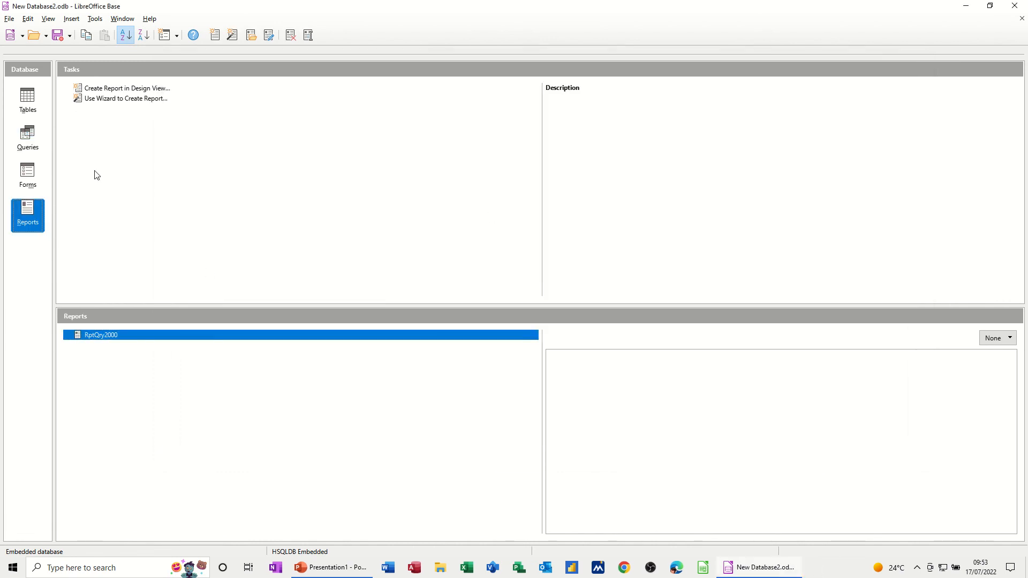
double_click(92, 335)
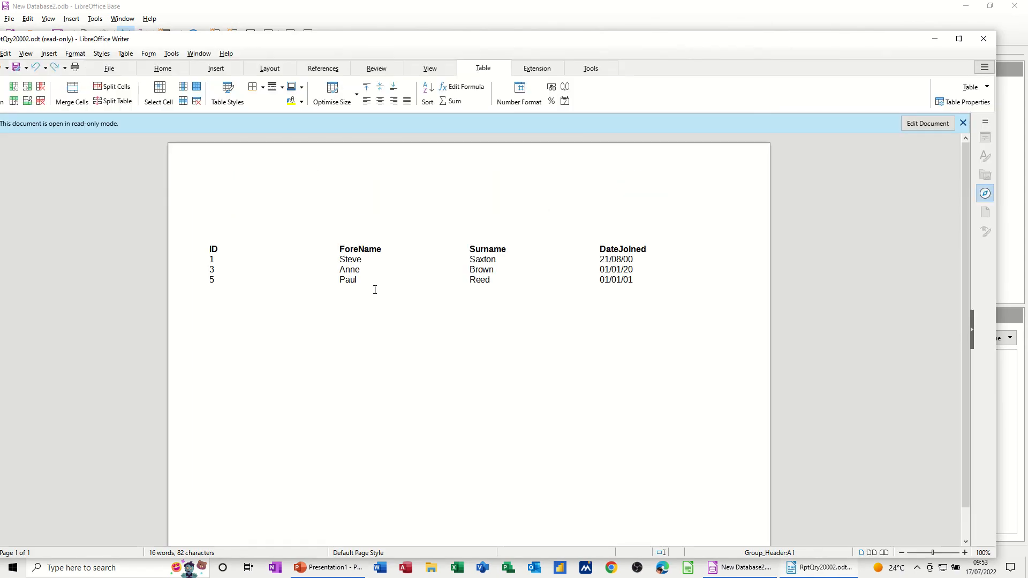
left_click(983, 40)
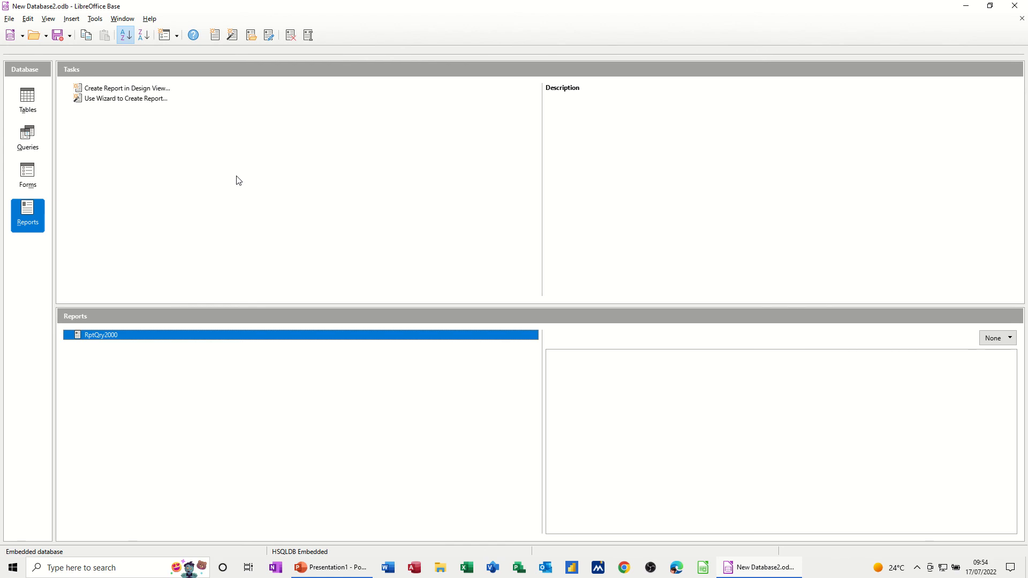
- Review the database's saved tables, queries, forms and reports in turn
left_click(27, 101)
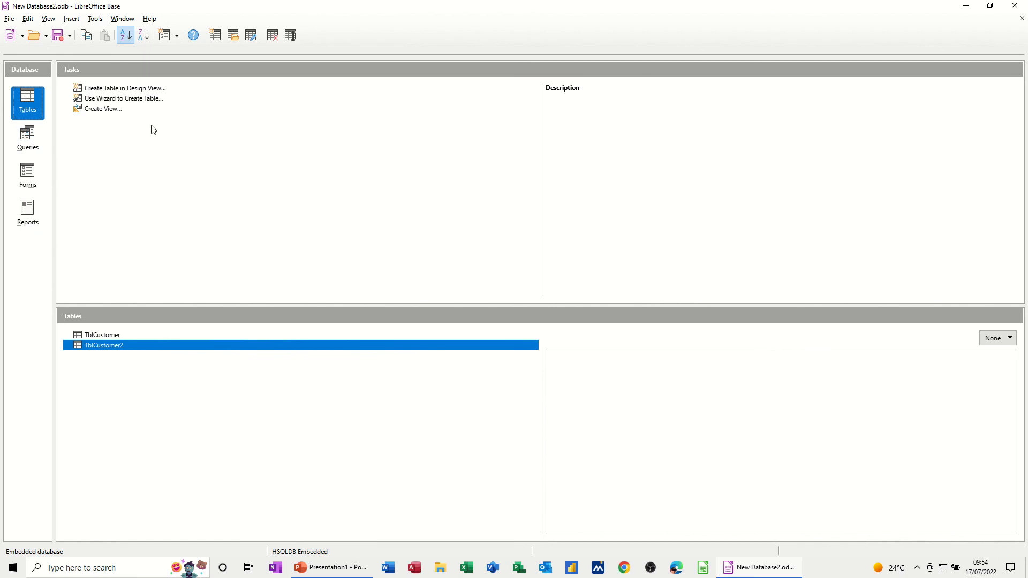
left_click(30, 140)
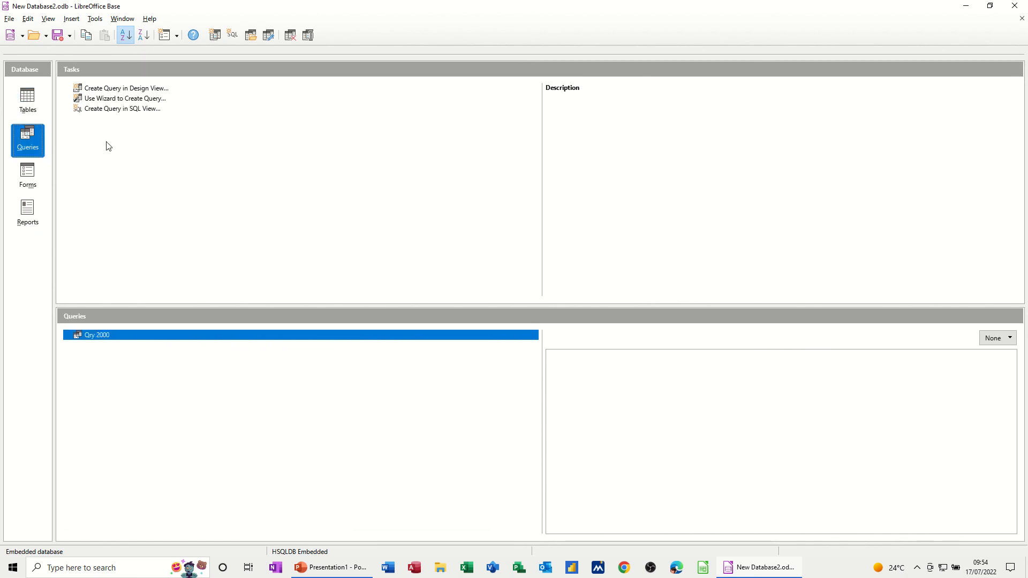
left_click(28, 174)
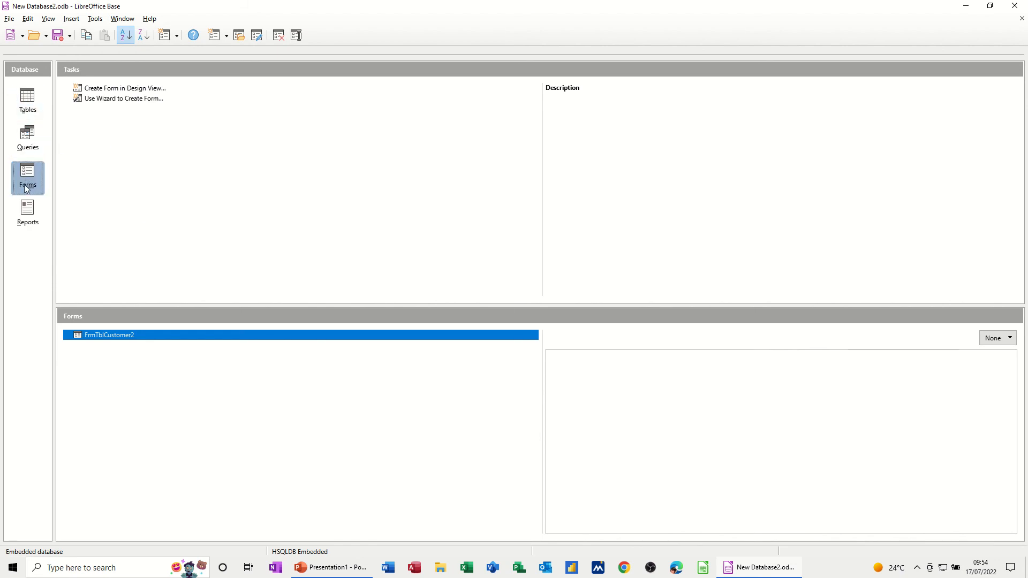
left_click(27, 211)
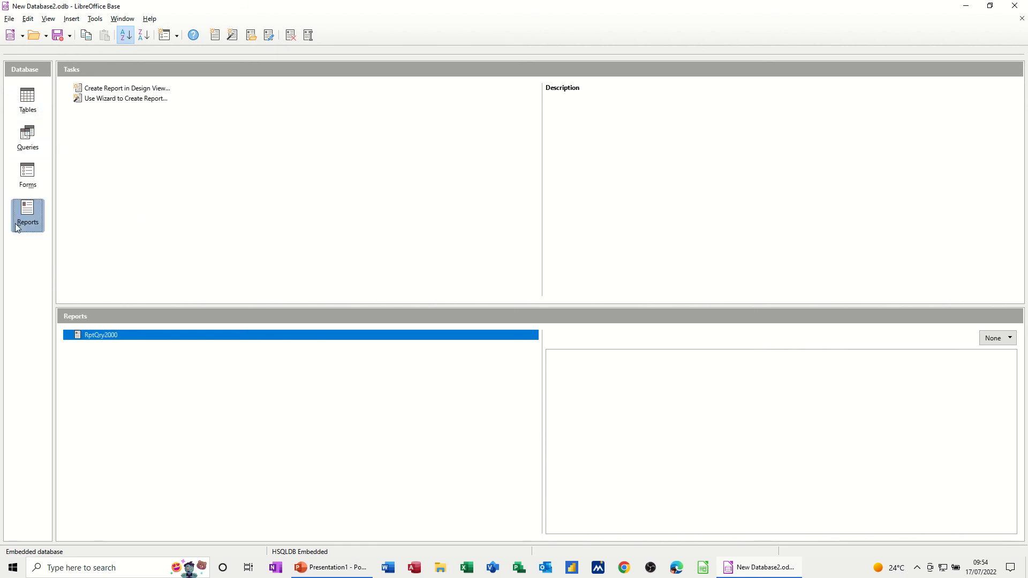